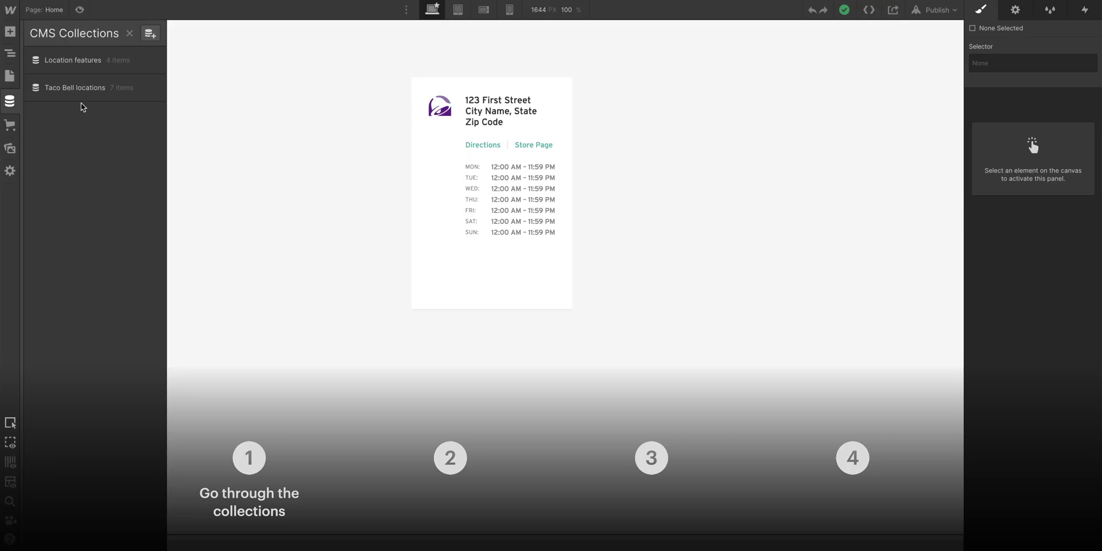
Preview the Westmoor Avenue Daly City item, a multi-reference field, and a Collection List sourced from Taco Bell locations.
{"action": "left_click", "coordinate": [132, 96]}
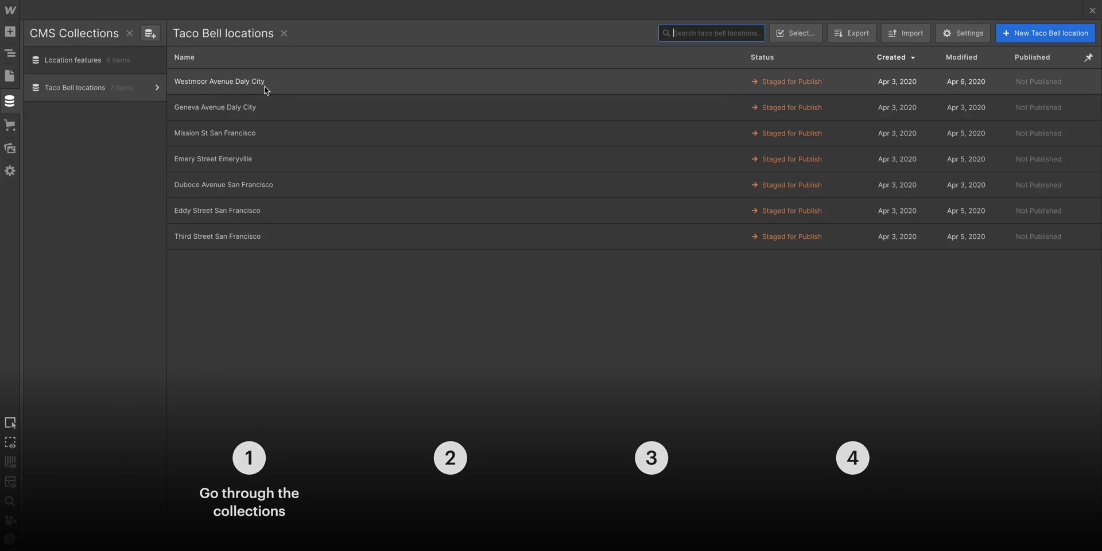
{"action": "left_click", "coordinate": [310, 81]}
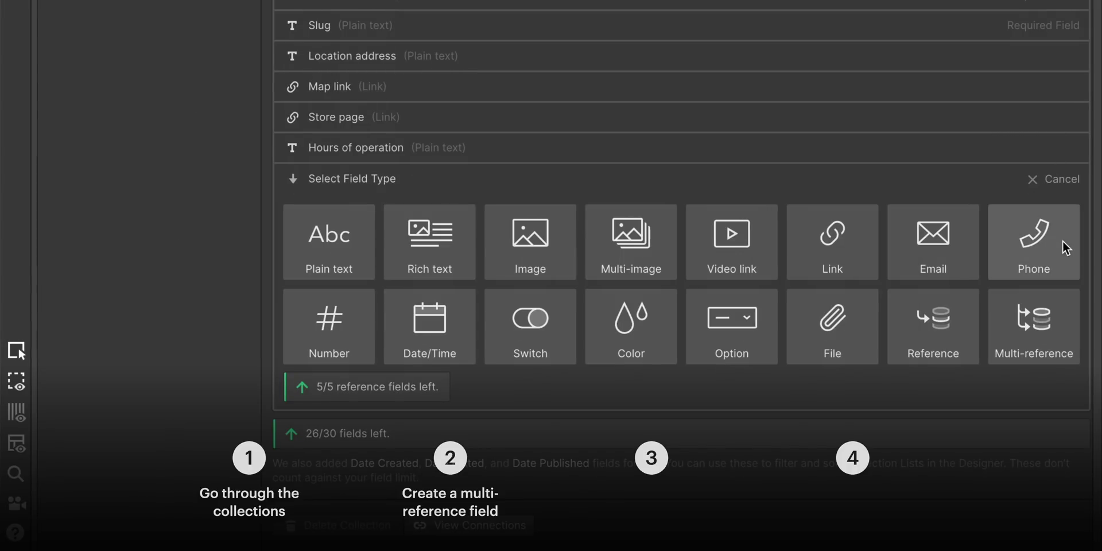
{"action": "left_click", "coordinate": [1059, 301]}
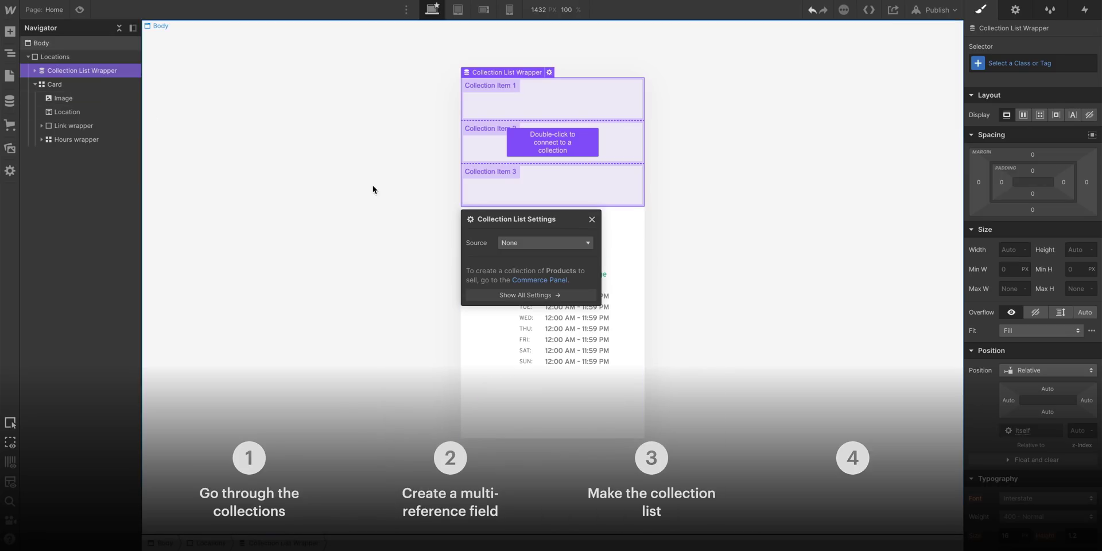
{"action": "left_click", "coordinate": [586, 245]}
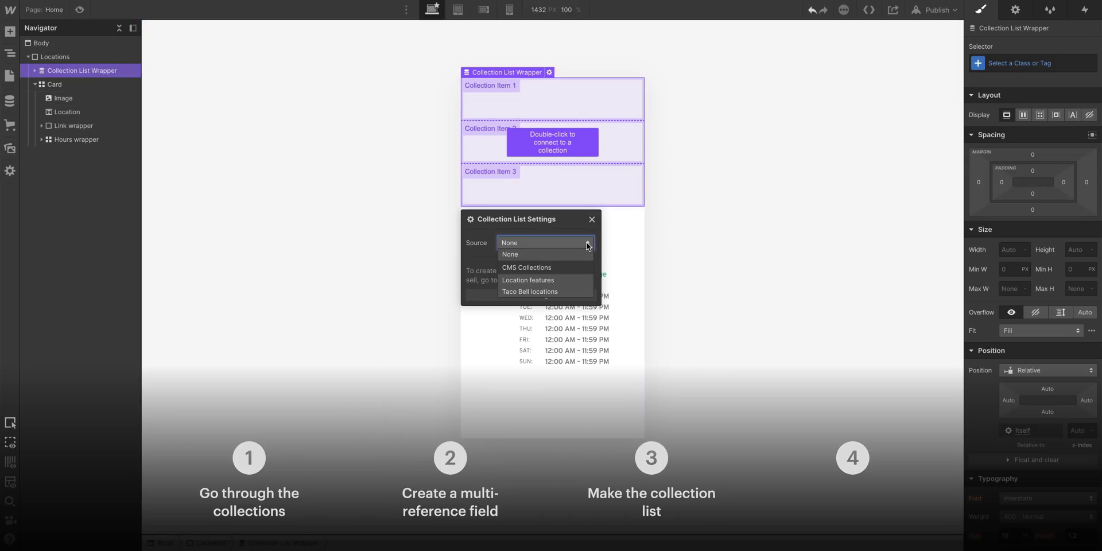
{"action": "left_click", "coordinate": [587, 291]}
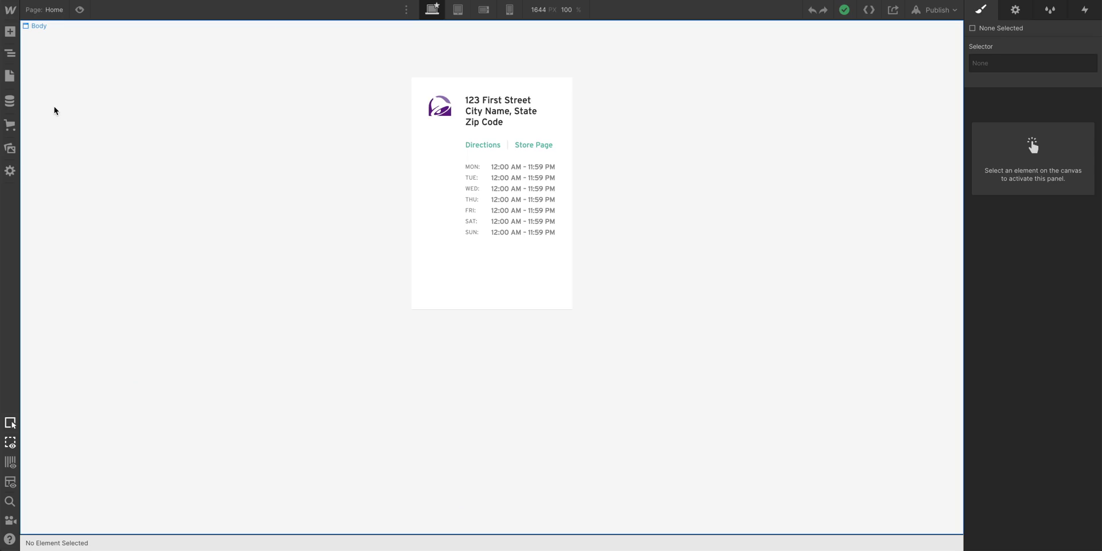
Open the Westmoor Avenue Daly City item in Taco Bell locations to inspect its fields.
{"action": "left_click", "coordinate": [15, 102]}
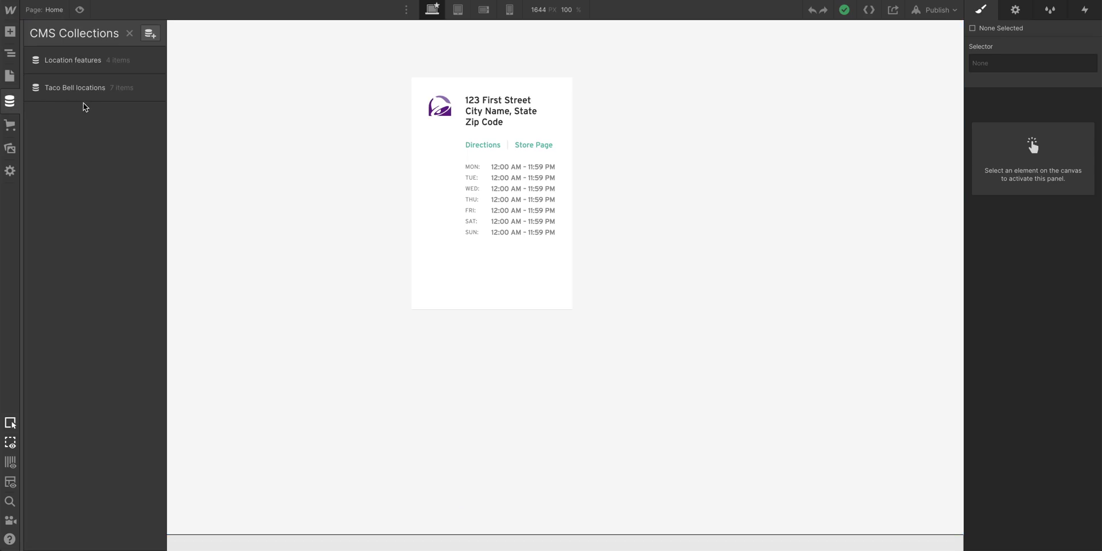
{"action": "left_click", "coordinate": [132, 96]}
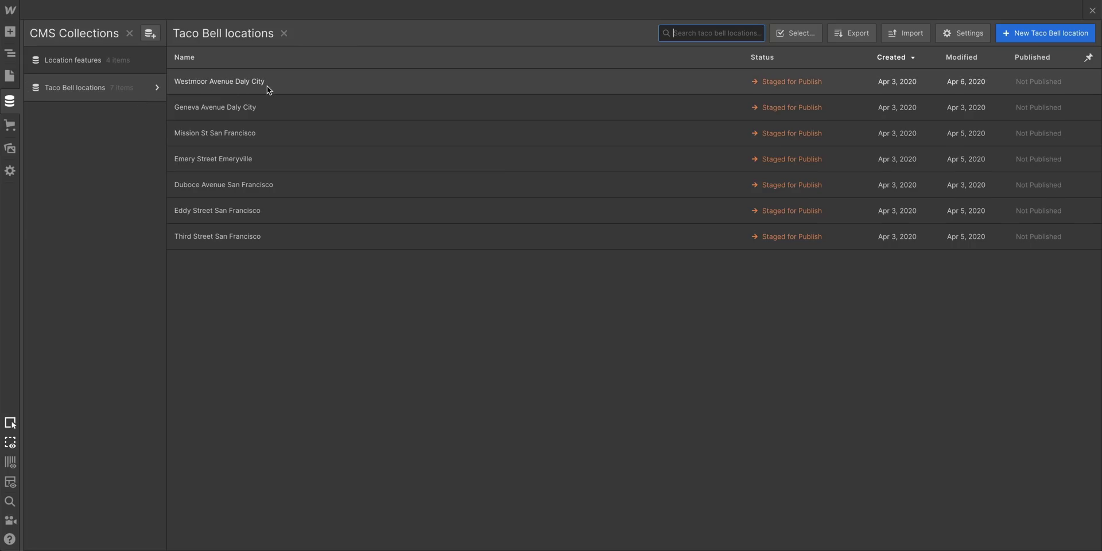
{"action": "left_click", "coordinate": [310, 81]}
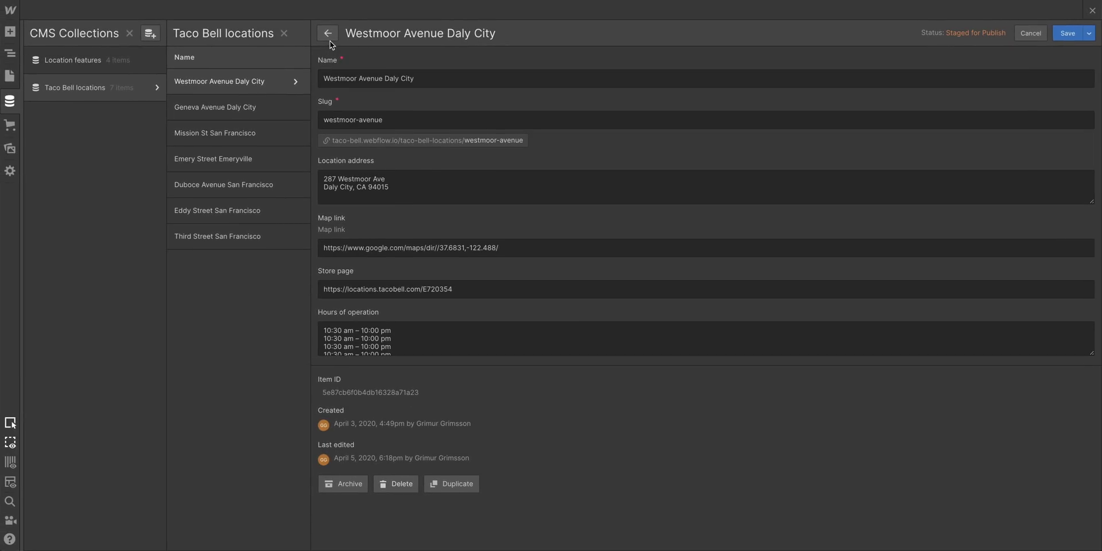
Return to the locations list, then open and cancel the CSV Import.
{"action": "left_click", "coordinate": [329, 40]}
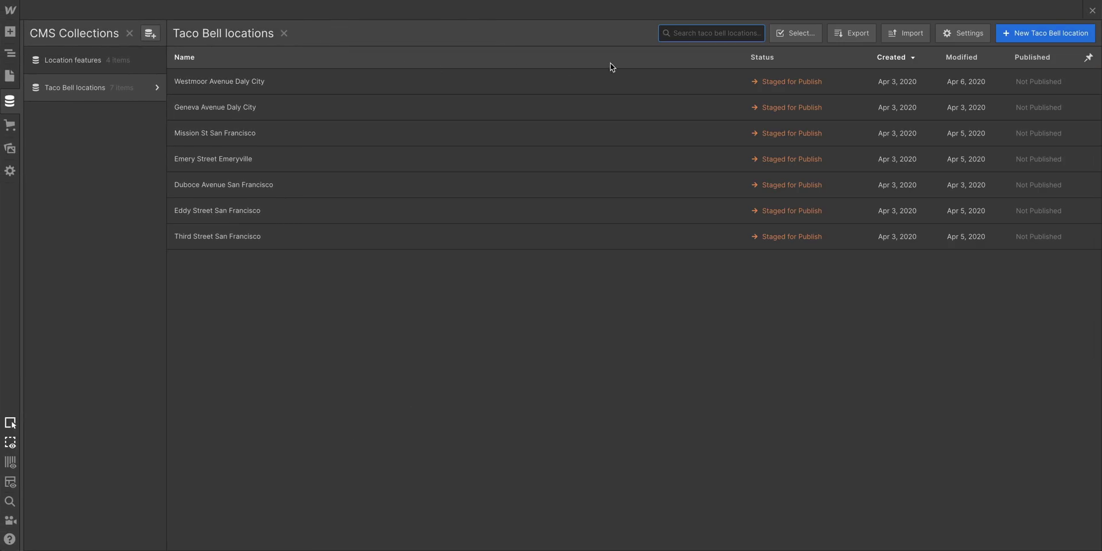
{"action": "left_click", "coordinate": [900, 40]}
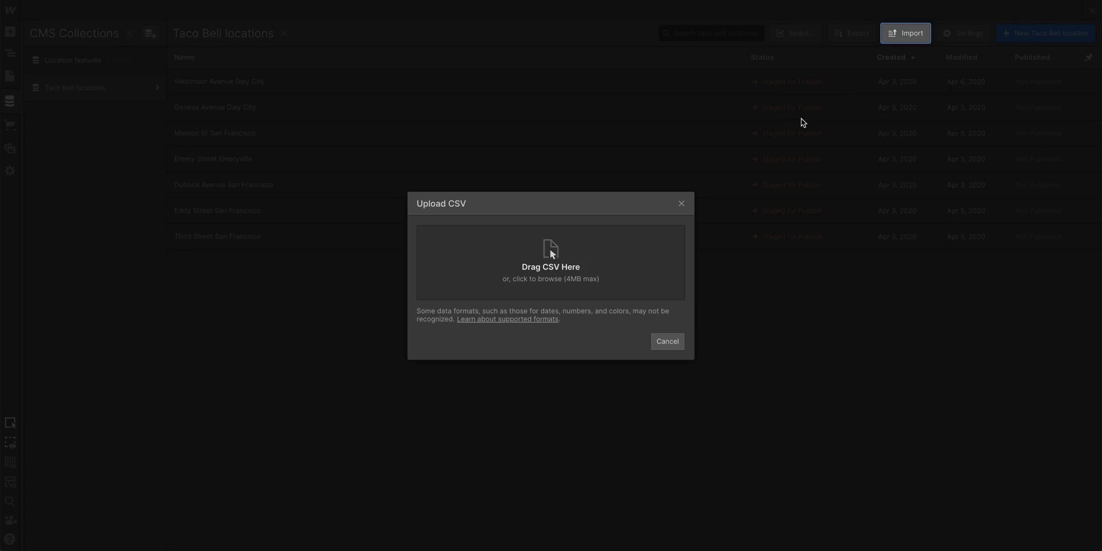
{"action": "left_click", "coordinate": [683, 205]}
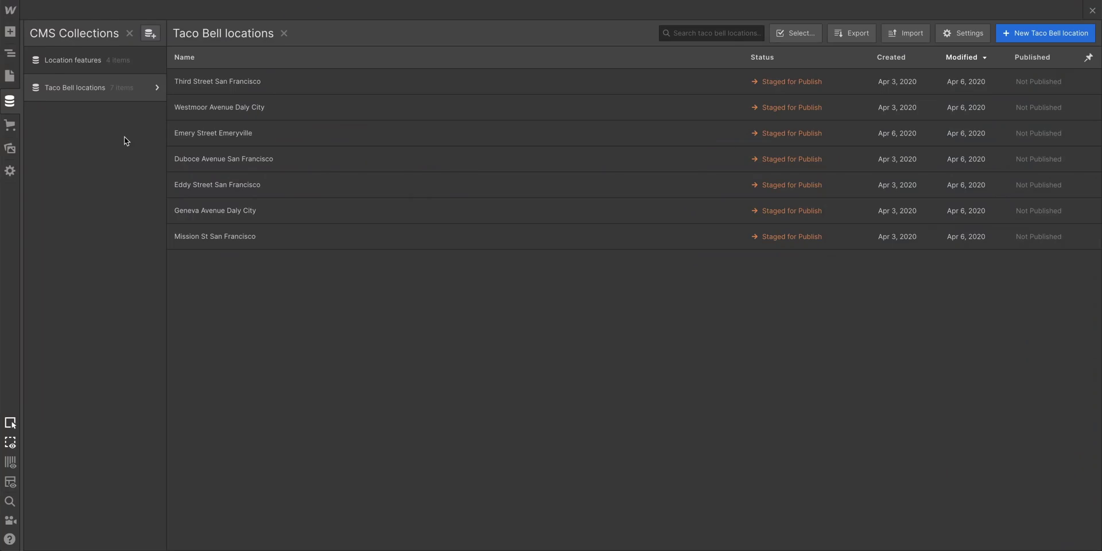
Inspect the Open Late and Breakfast feature items, then reopen the Taco Bell locations collection.
{"action": "left_click", "coordinate": [143, 63]}
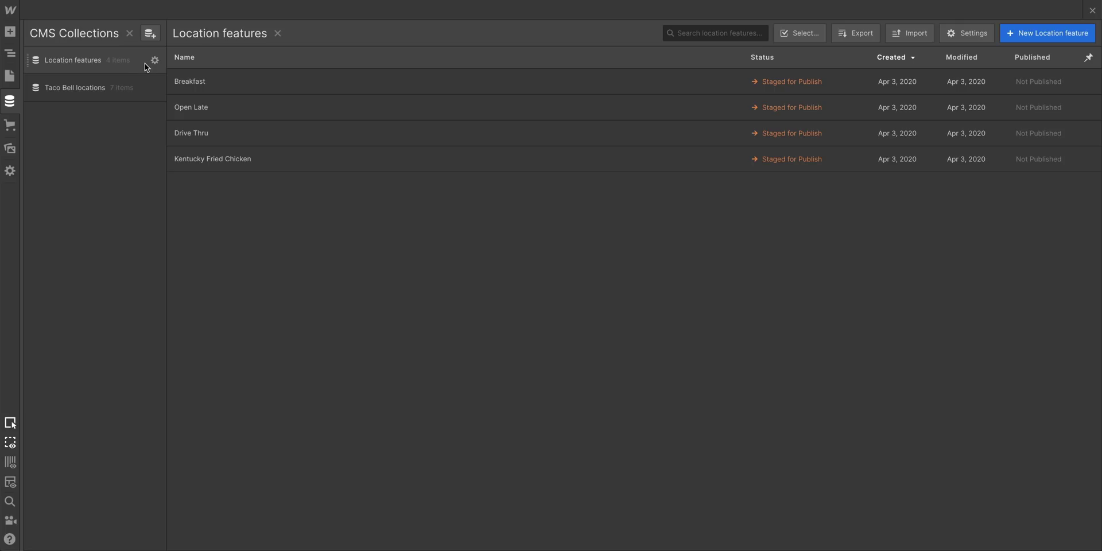
{"action": "left_click", "coordinate": [232, 100]}
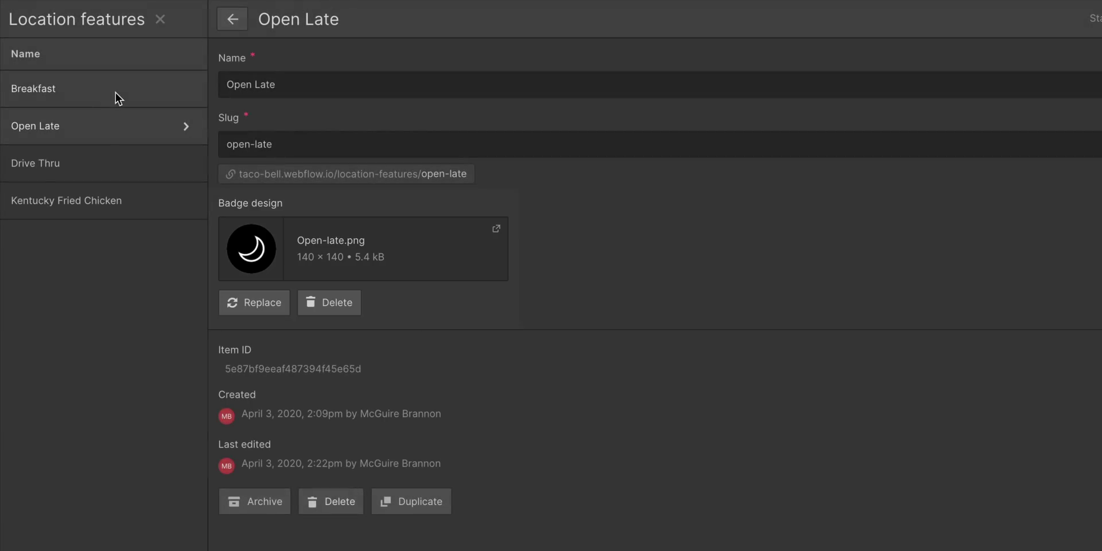
{"action": "left_click", "coordinate": [119, 91]}
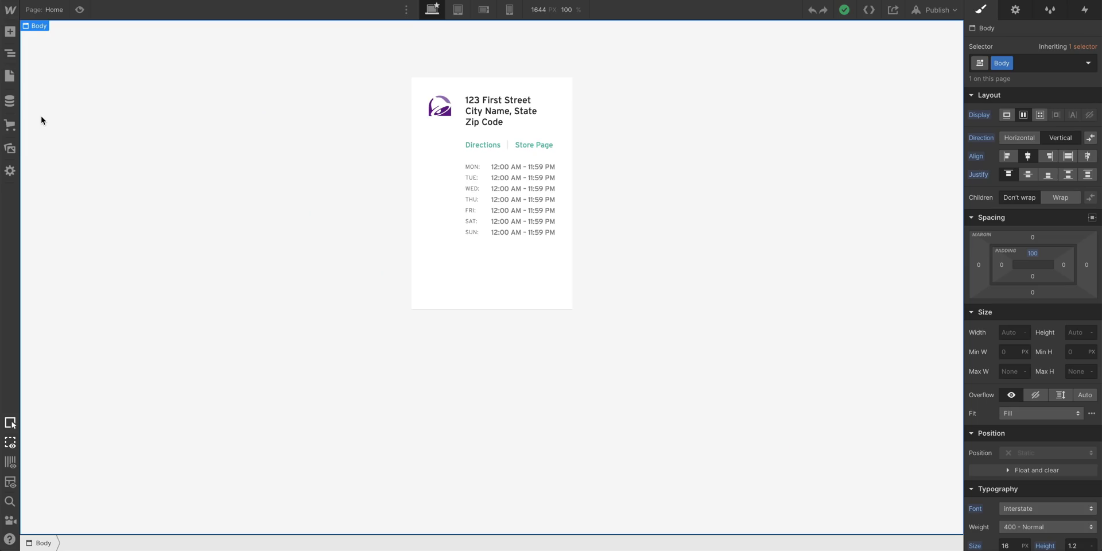
{"action": "left_click", "coordinate": [18, 107]}
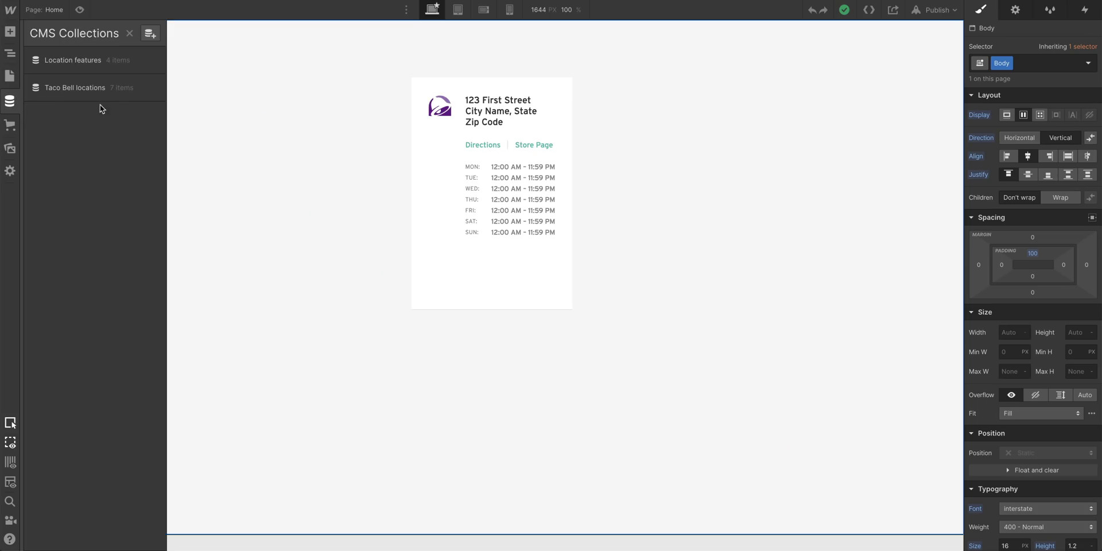
{"action": "left_click", "coordinate": [126, 99]}
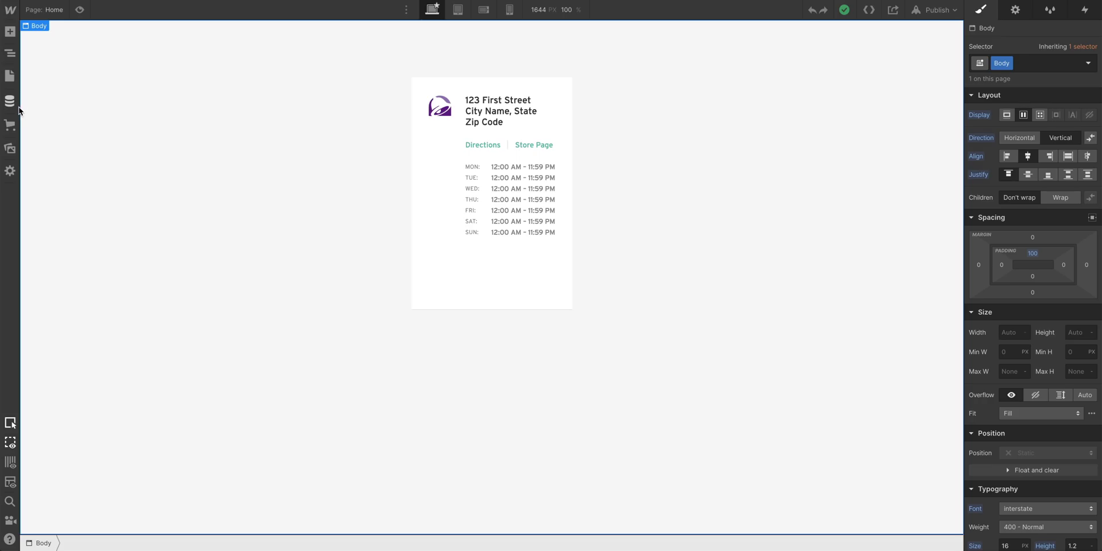
Add a Features multi-reference field referencing Location features to Taco Bell locations and save the collection.
{"action": "left_click", "coordinate": [18, 106]}
{"action": "left_click", "coordinate": [126, 98]}
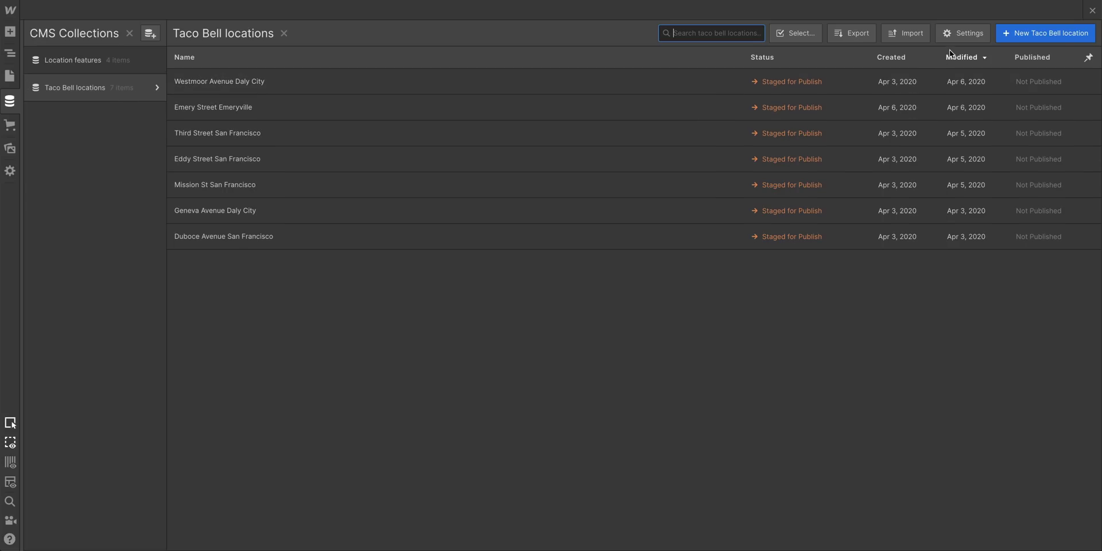
{"action": "left_click", "coordinate": [959, 33]}
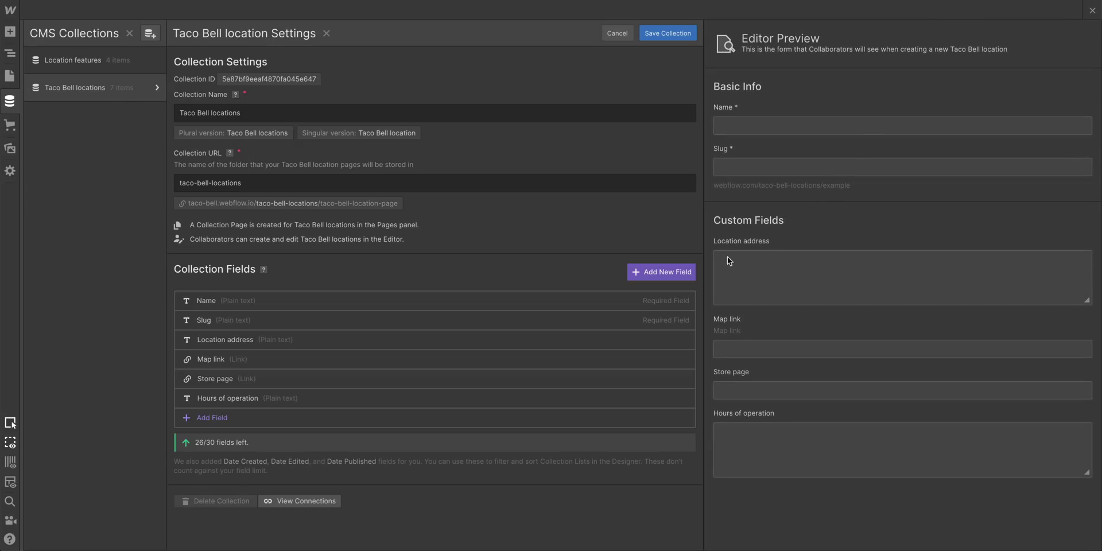
{"action": "left_click", "coordinate": [671, 277]}
{"action": "scroll", "coordinate": [672, 281], "scroll_direction": "down", "scroll_amount": 2}
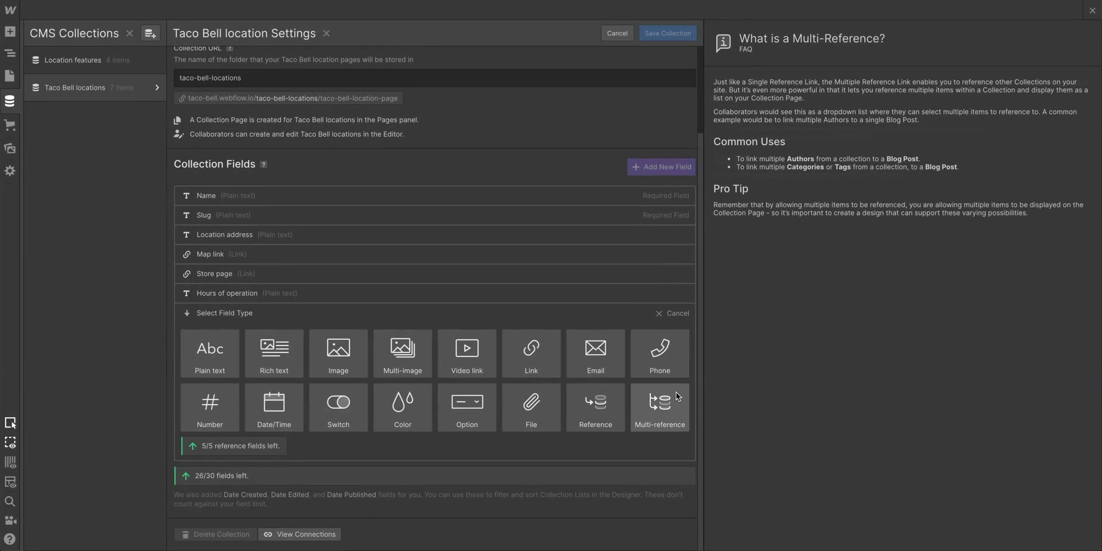
{"action": "left_click", "coordinate": [676, 395]}
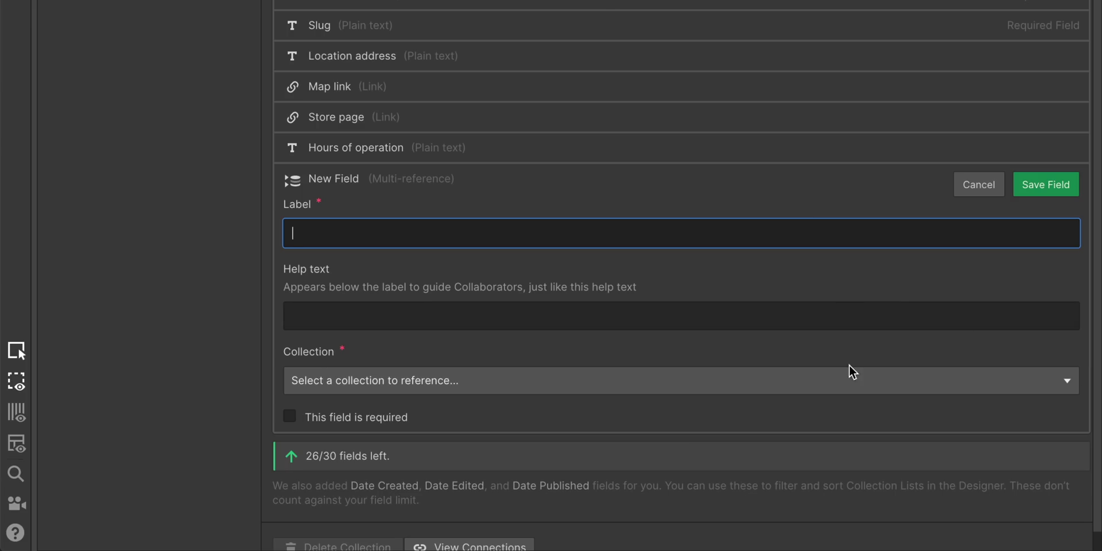
{"action": "left_click", "coordinate": [535, 436]}
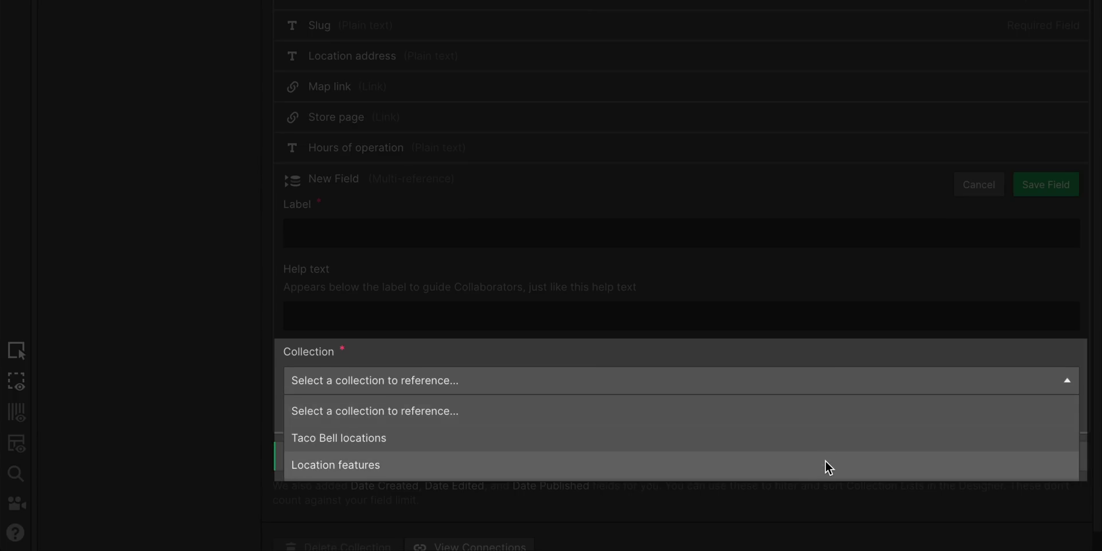
{"action": "left_click", "coordinate": [825, 461]}
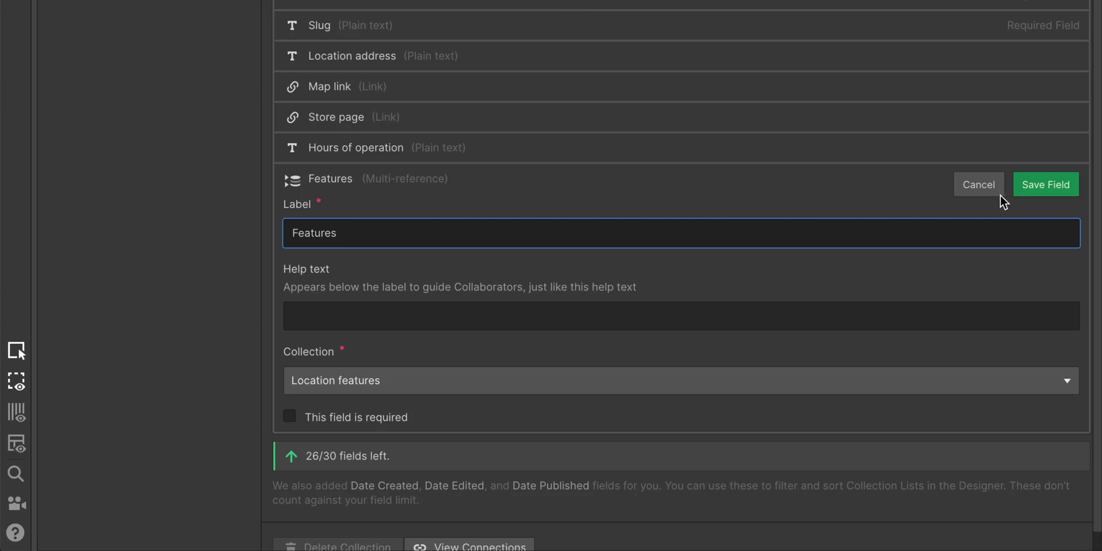
{"action": "left_click", "coordinate": [1024, 192]}
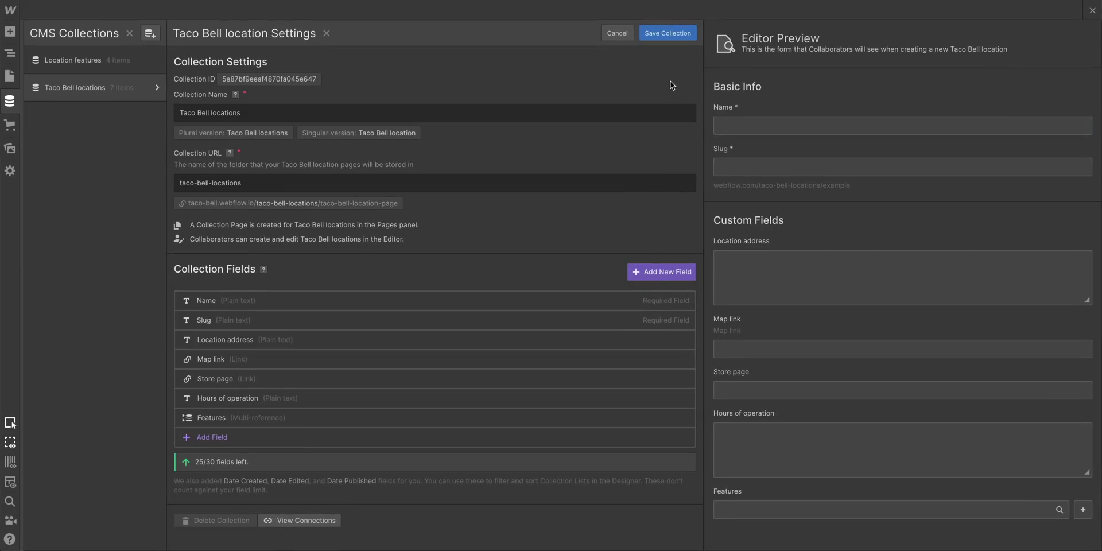
{"action": "left_click", "coordinate": [670, 34]}
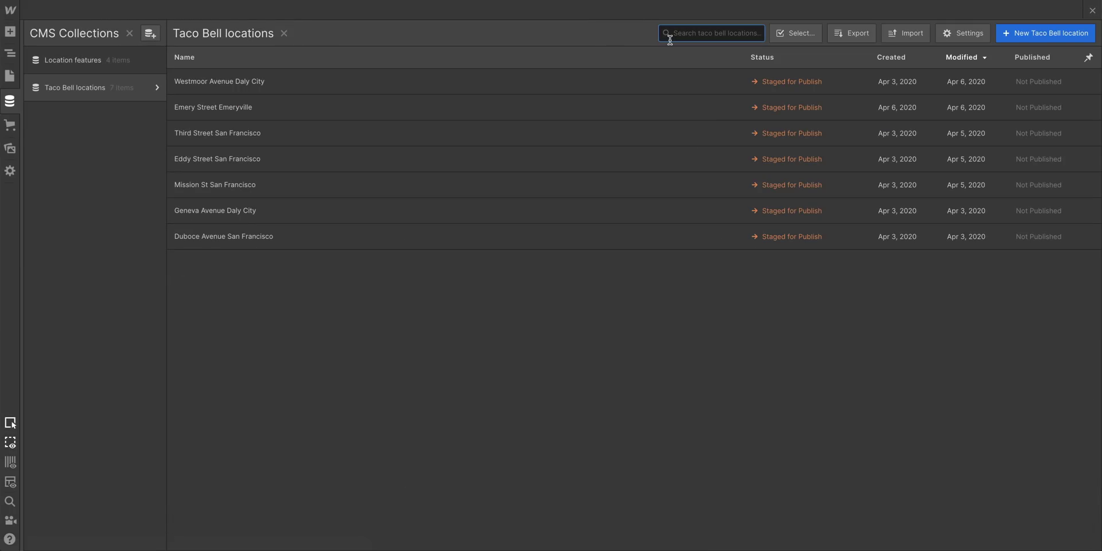
Tag Westmoor Avenue Daly City with Kentucky Fried Chicken, Drive Thru and Open Late, and save.
{"action": "left_click", "coordinate": [572, 78]}
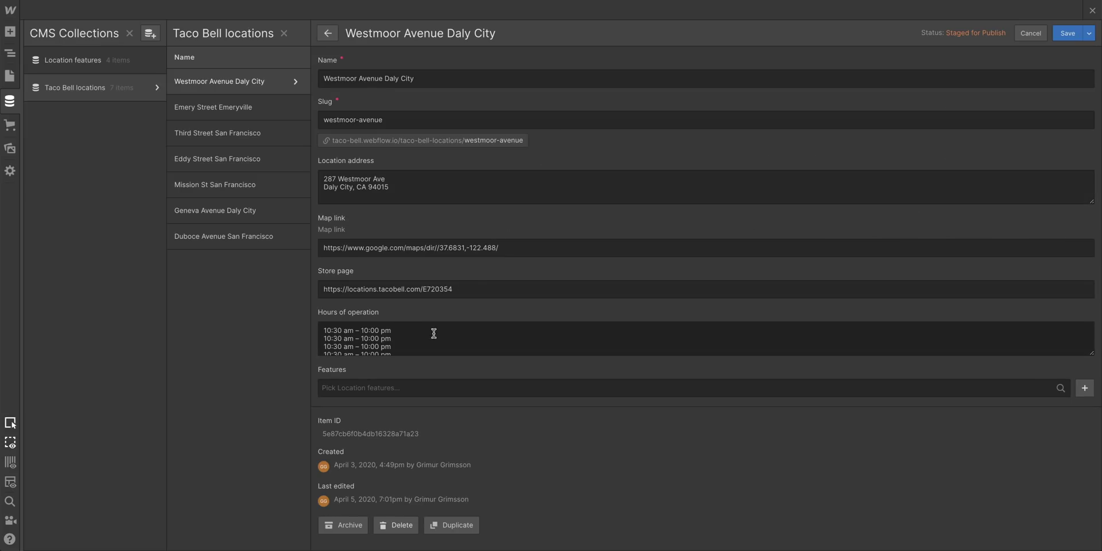
{"action": "left_click", "coordinate": [400, 386]}
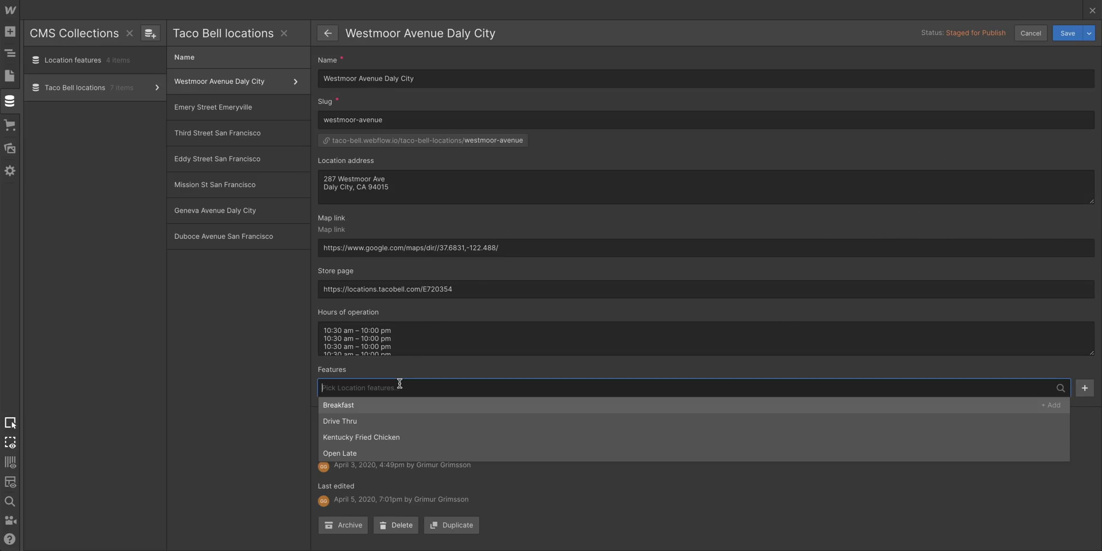
{"action": "left_click", "coordinate": [394, 437]}
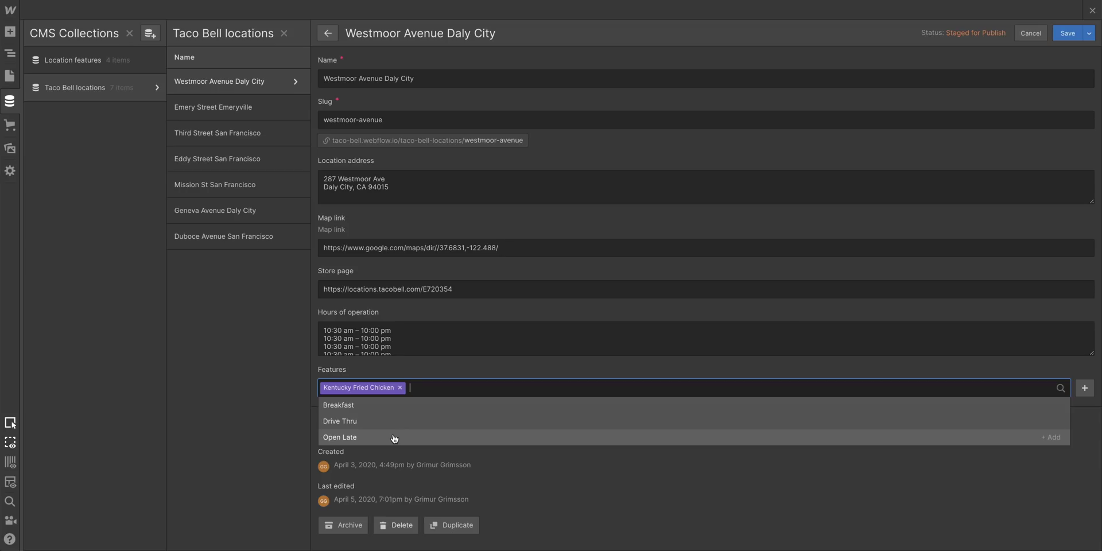
{"action": "left_click", "coordinate": [396, 425]}
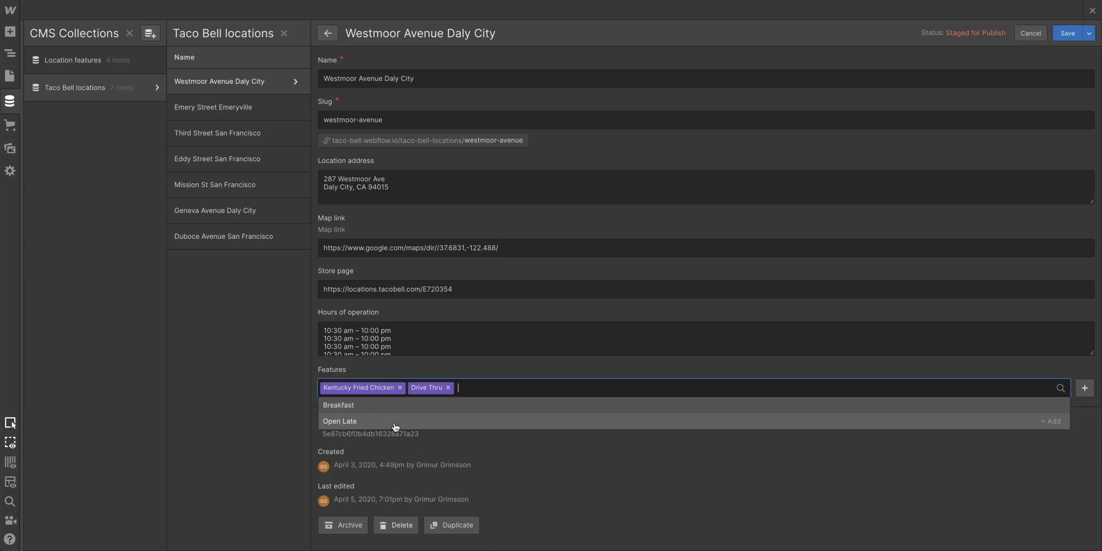
{"action": "left_click", "coordinate": [396, 425]}
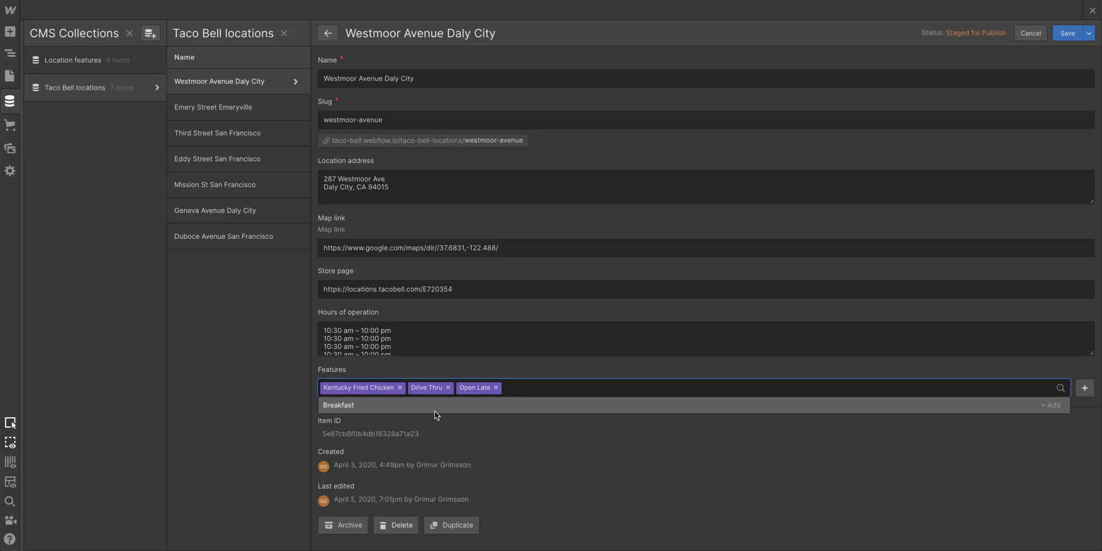
{"action": "left_click", "coordinate": [1066, 34]}
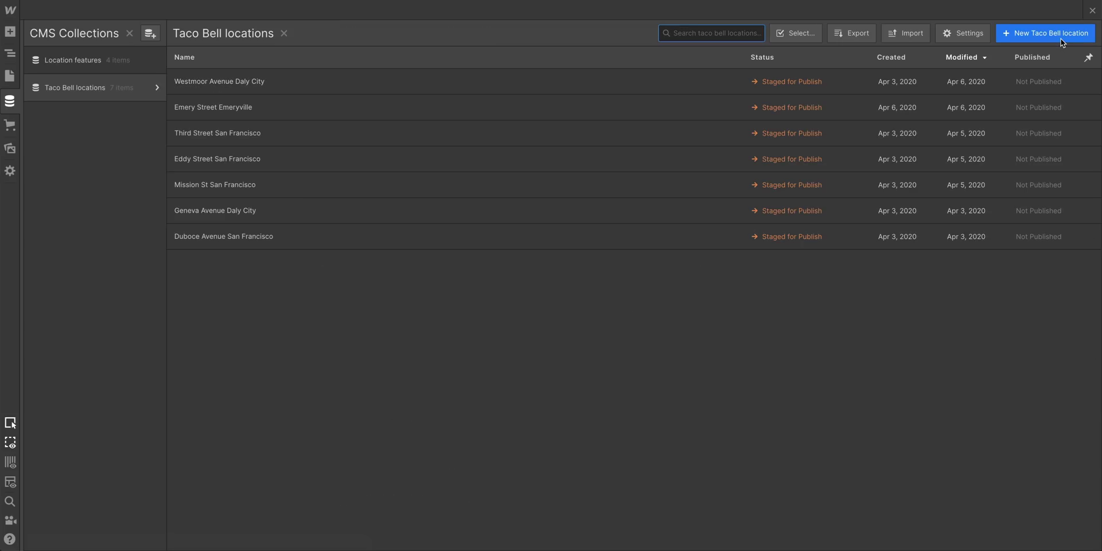
Tag Emery Street with Open Late and Breakfast, and Third Street with Open Late.
{"action": "left_click", "coordinate": [665, 107]}
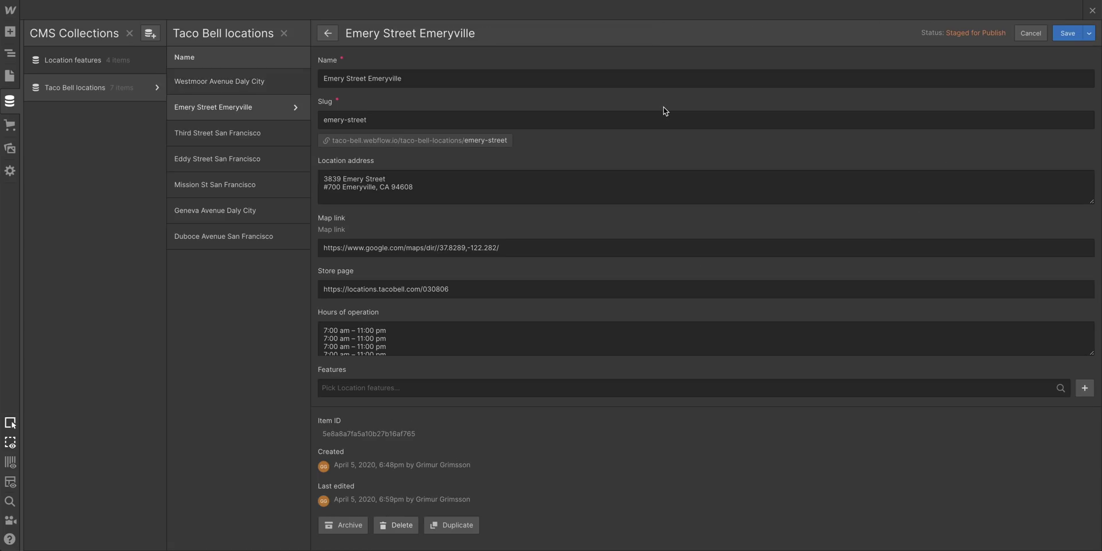
{"action": "left_click", "coordinate": [416, 387]}
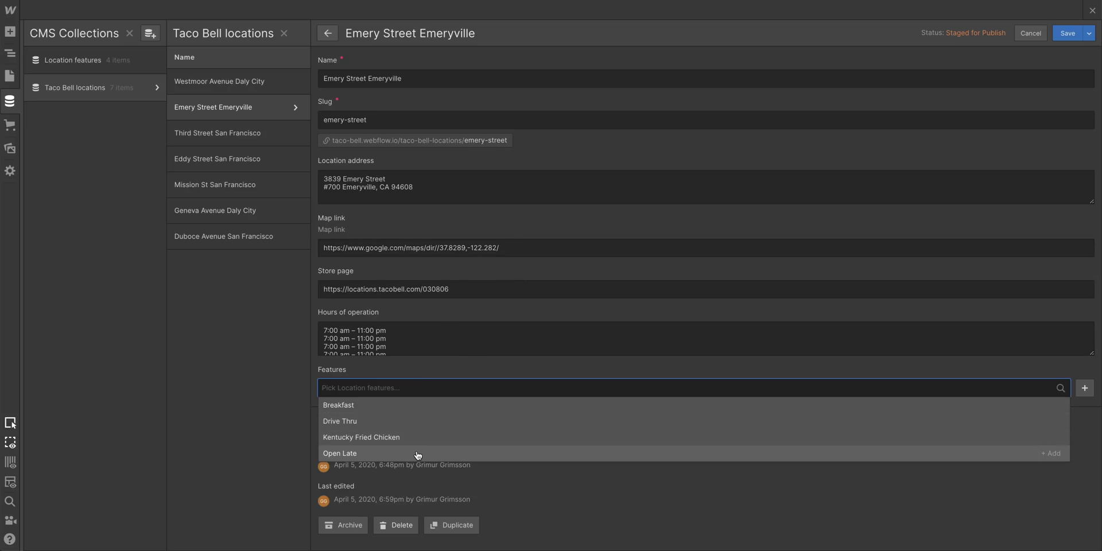
{"action": "left_click", "coordinate": [416, 453]}
{"action": "left_click", "coordinate": [419, 409]}
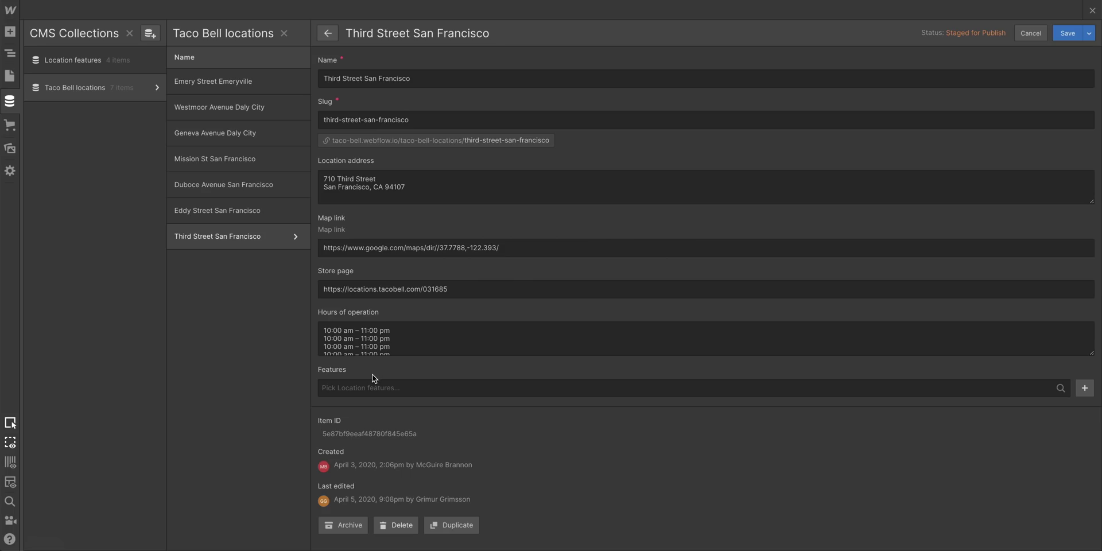
{"action": "left_click", "coordinate": [368, 386]}
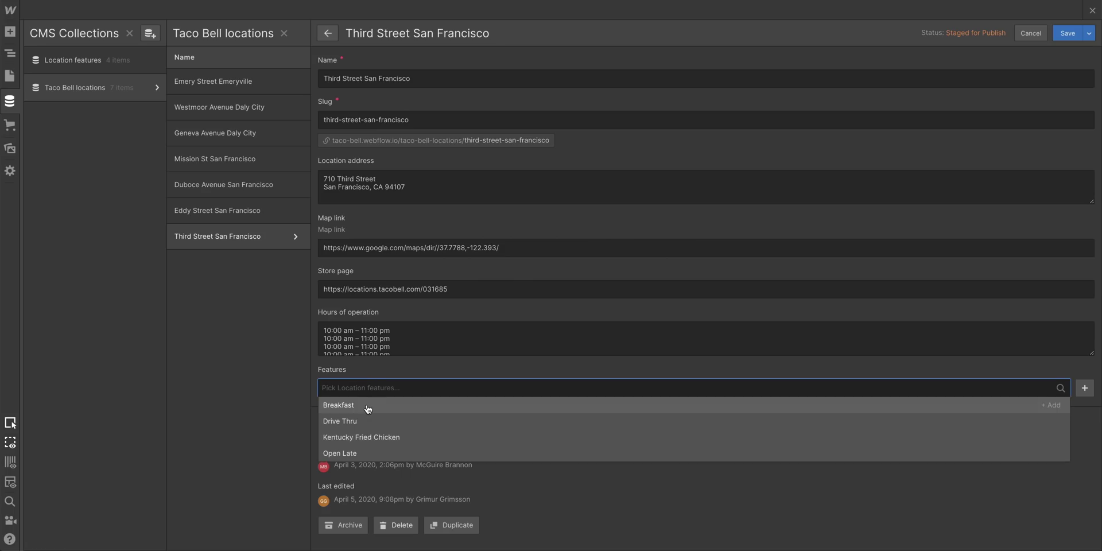
{"action": "left_click", "coordinate": [360, 453]}
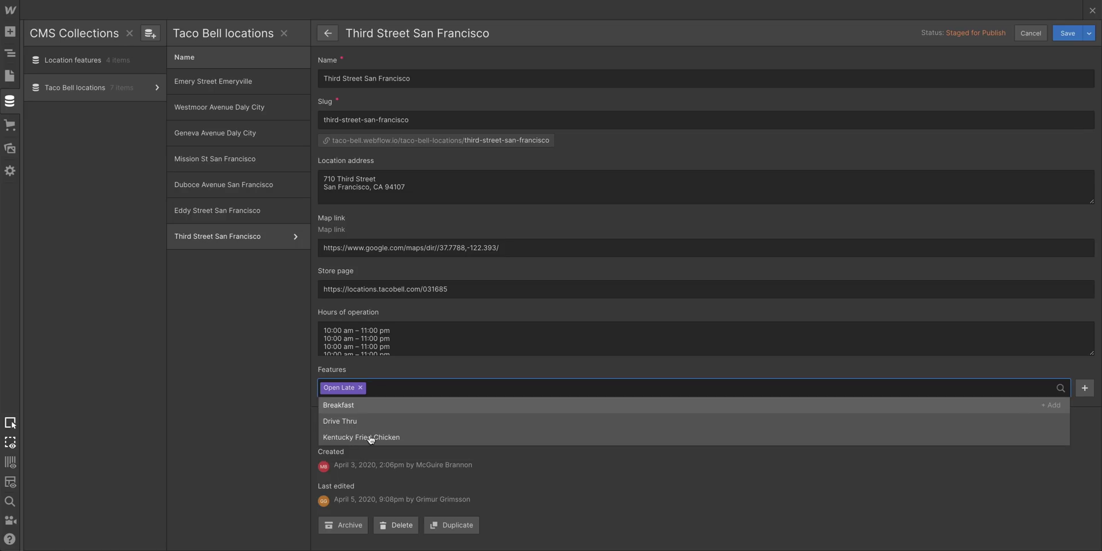
{"action": "left_click", "coordinate": [417, 367]}
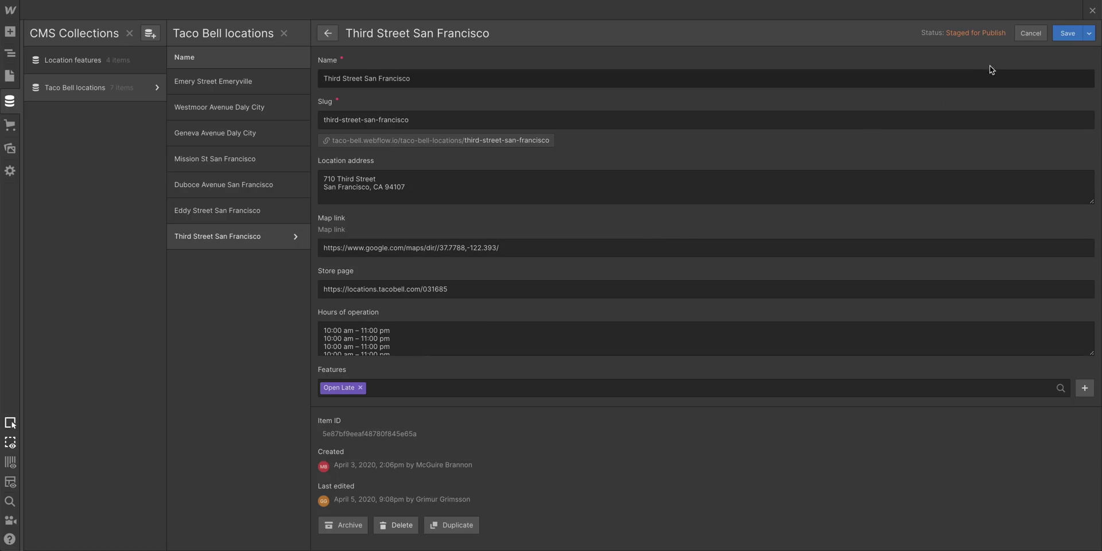
Save Third Street San Francisco, return to the Designer, and inspect the card's grid layout.
{"action": "left_click", "coordinate": [1053, 38]}
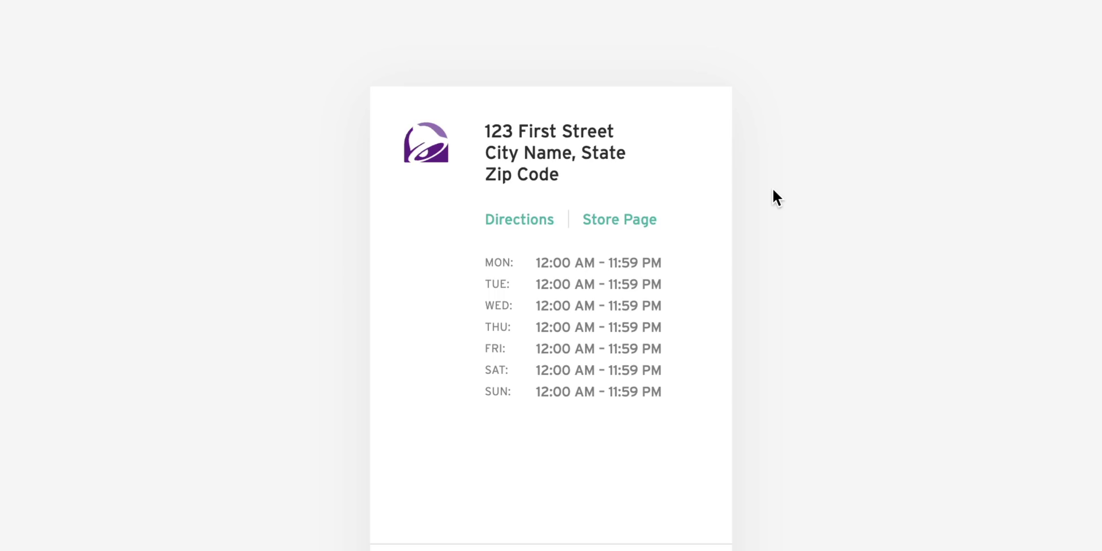
{"action": "mouse_move", "coordinate": [725, 147]}
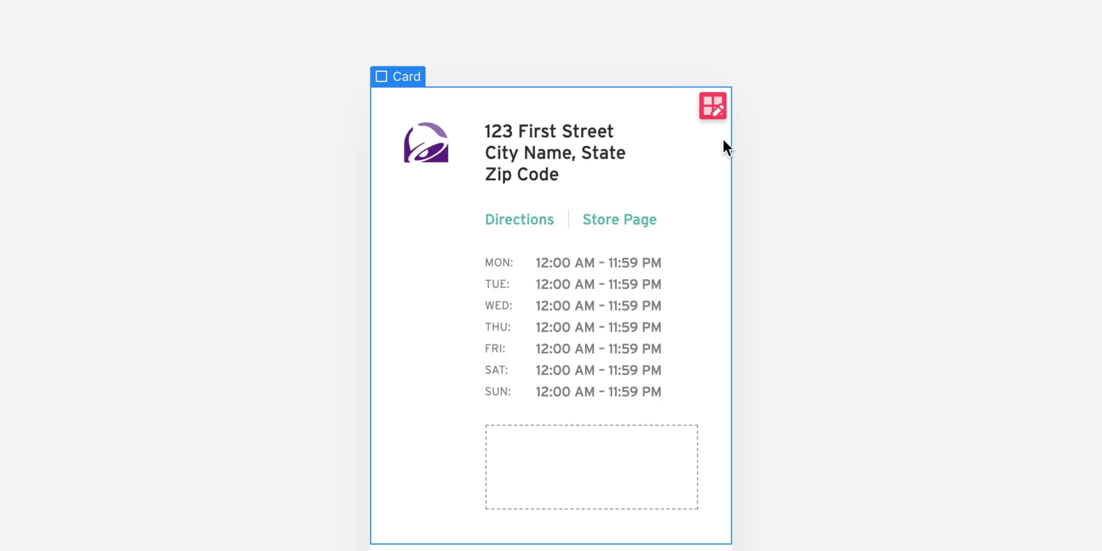
{"action": "left_click", "coordinate": [713, 106]}
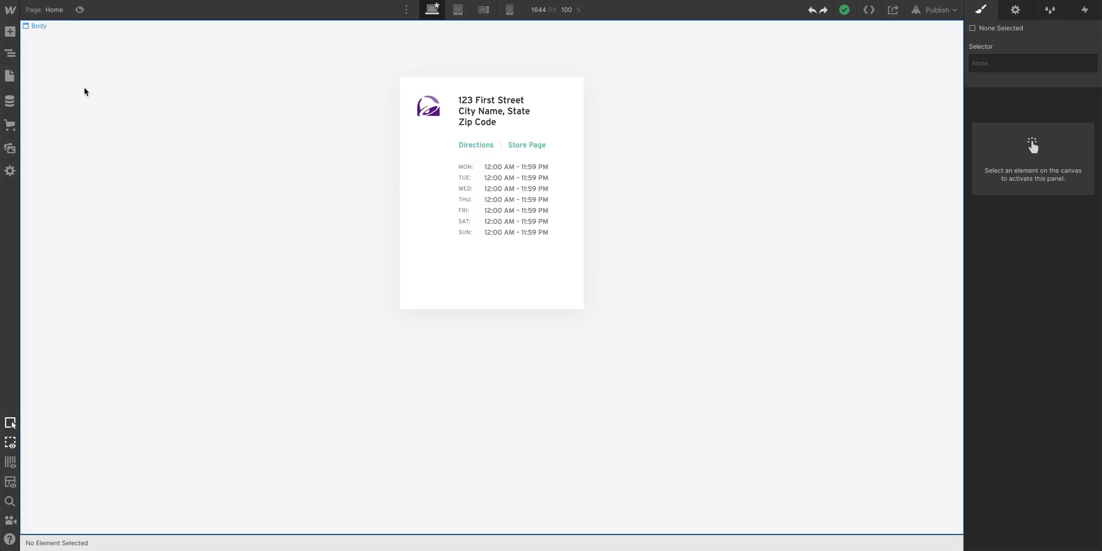
Show the Navigator with Locations and Card expanded to Image, Location, Link wrapper and Hours wrapper.
{"action": "left_click", "coordinate": [10, 55]}
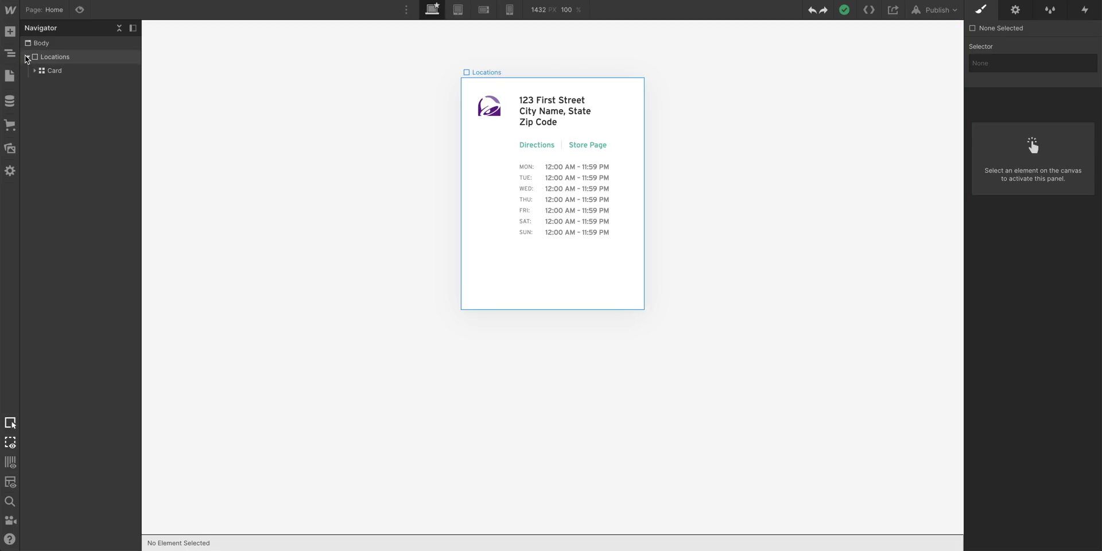
{"action": "left_click", "coordinate": [34, 70]}
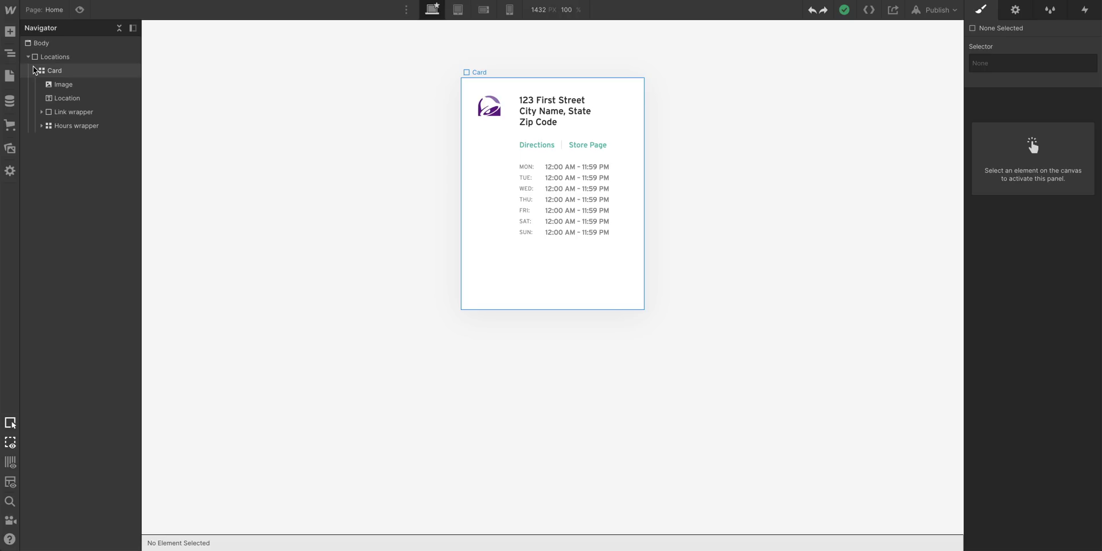
Add a Collection List inside Locations above the card, sourced from Taco Bell locations.
{"action": "left_click", "coordinate": [12, 34]}
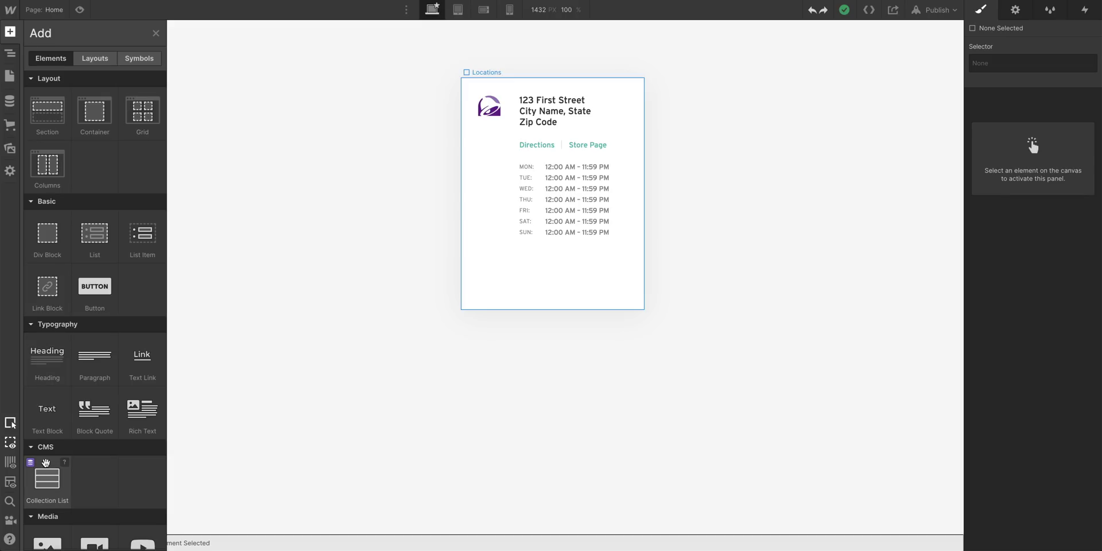
{"action": "left_click_drag", "start_coordinate": [48, 472], "coordinate": [60, 68]}
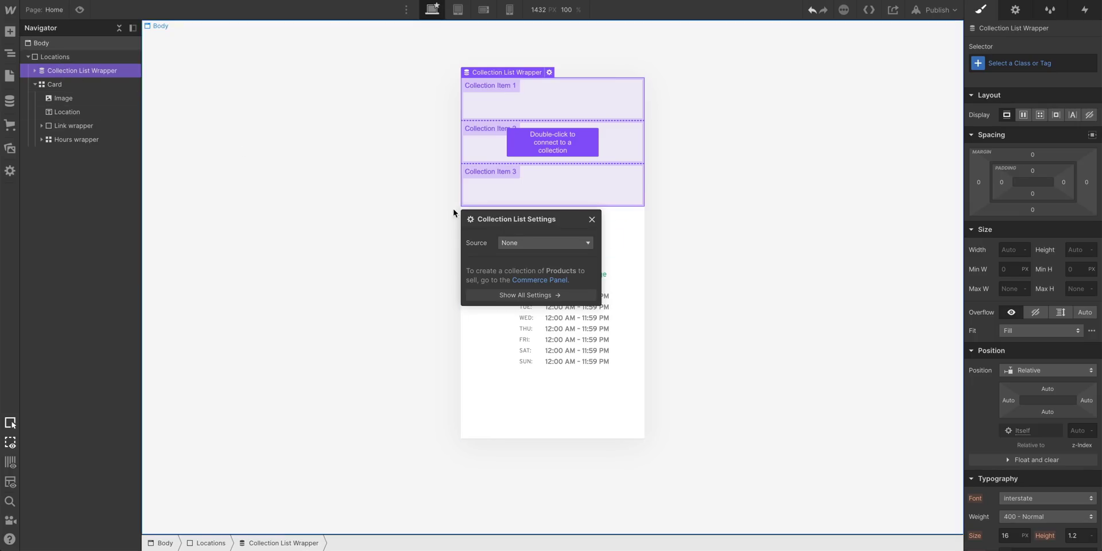
{"action": "left_click", "coordinate": [587, 246]}
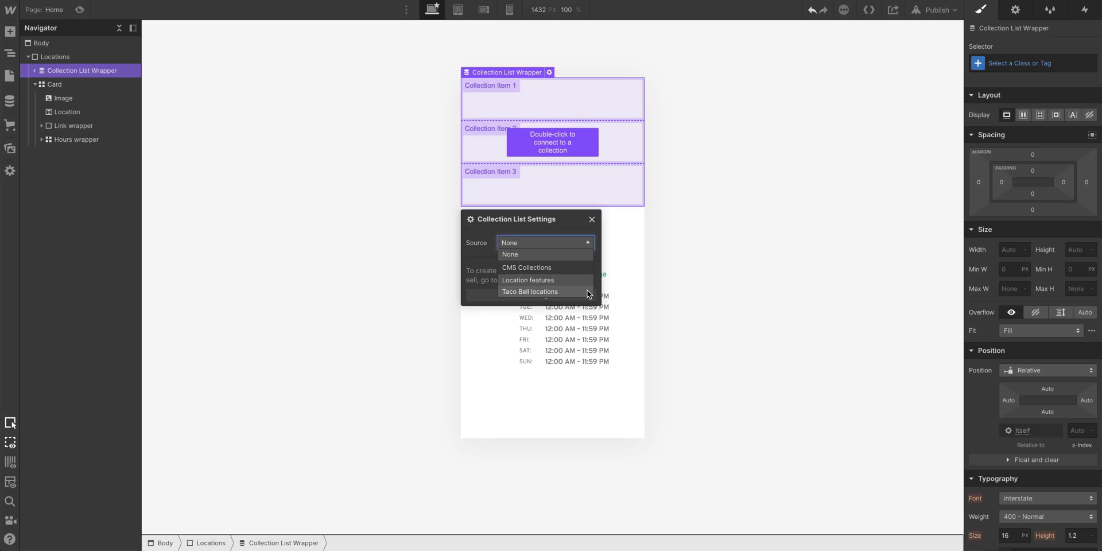
{"action": "left_click", "coordinate": [587, 291]}
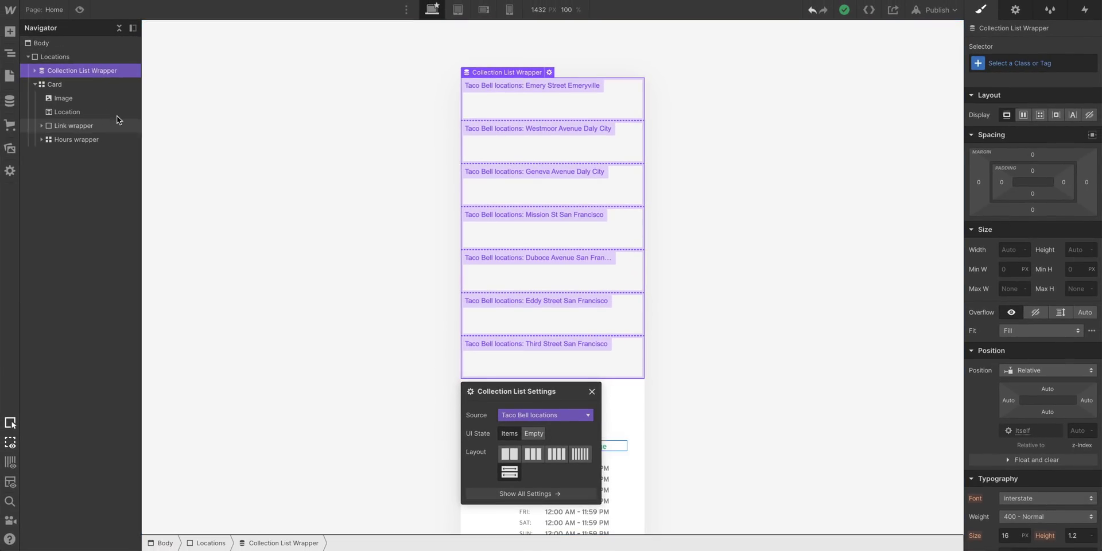
Move the Card into the Collection Item so it repeats for all seven locations.
{"action": "left_click", "coordinate": [34, 70]}
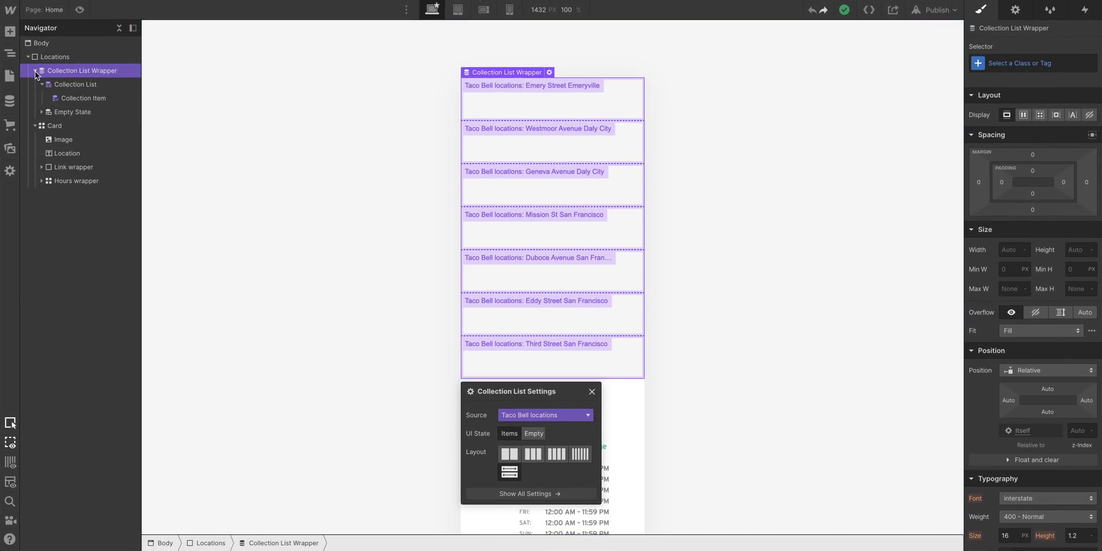
{"action": "left_click", "coordinate": [46, 93]}
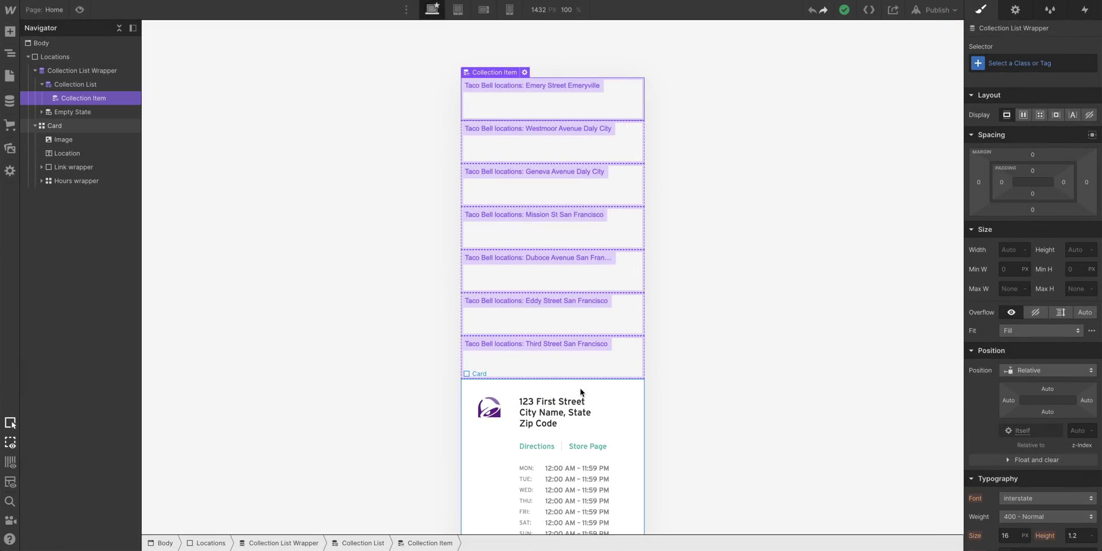
{"action": "left_click_drag", "start_coordinate": [581, 394], "coordinate": [579, 366]}
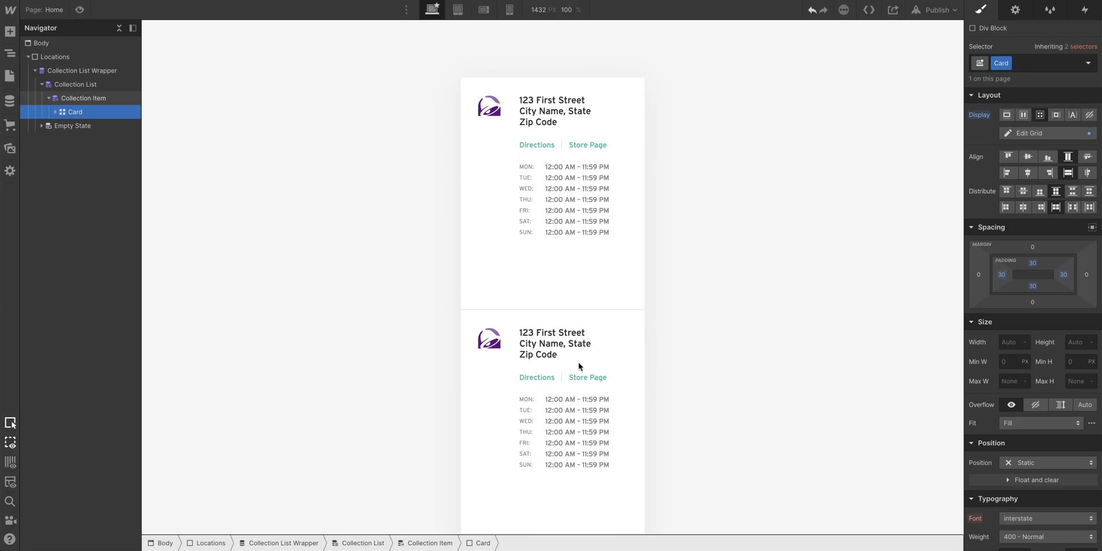
{"action": "scroll", "coordinate": [579, 366], "scroll_direction": "down", "scroll_amount": 5}
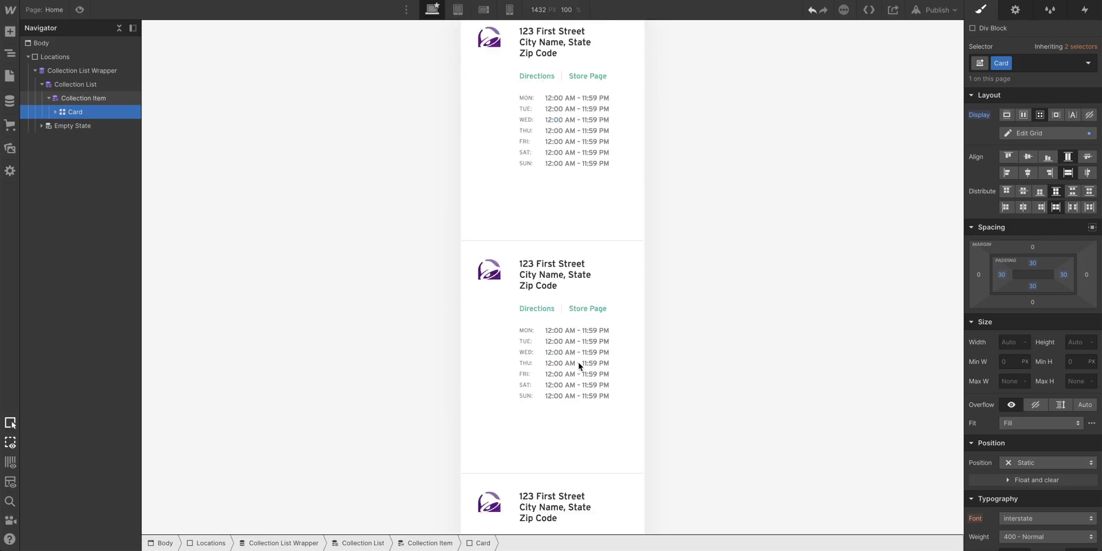
{"action": "scroll", "coordinate": [579, 366], "scroll_direction": "down", "scroll_amount": 5}
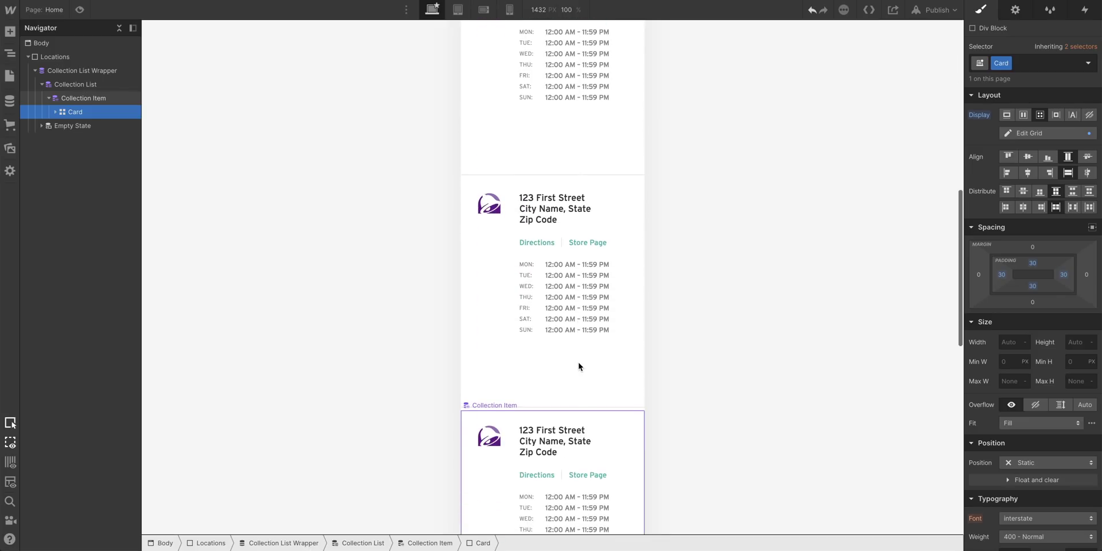
{"action": "scroll", "coordinate": [579, 366], "scroll_direction": "up", "scroll_amount": 10}
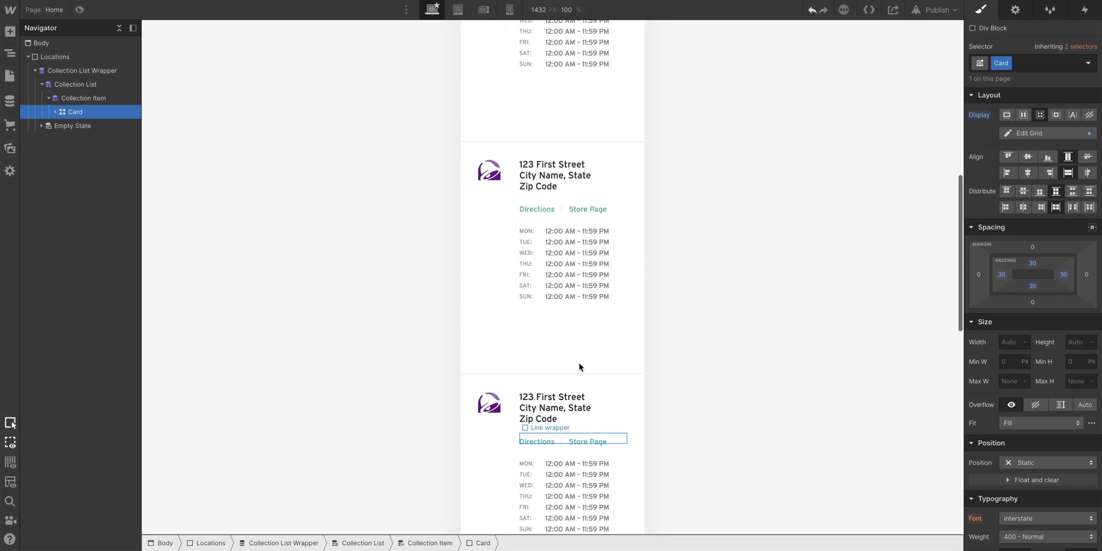
{"action": "scroll", "coordinate": [580, 366], "scroll_direction": "up", "scroll_amount": 3}
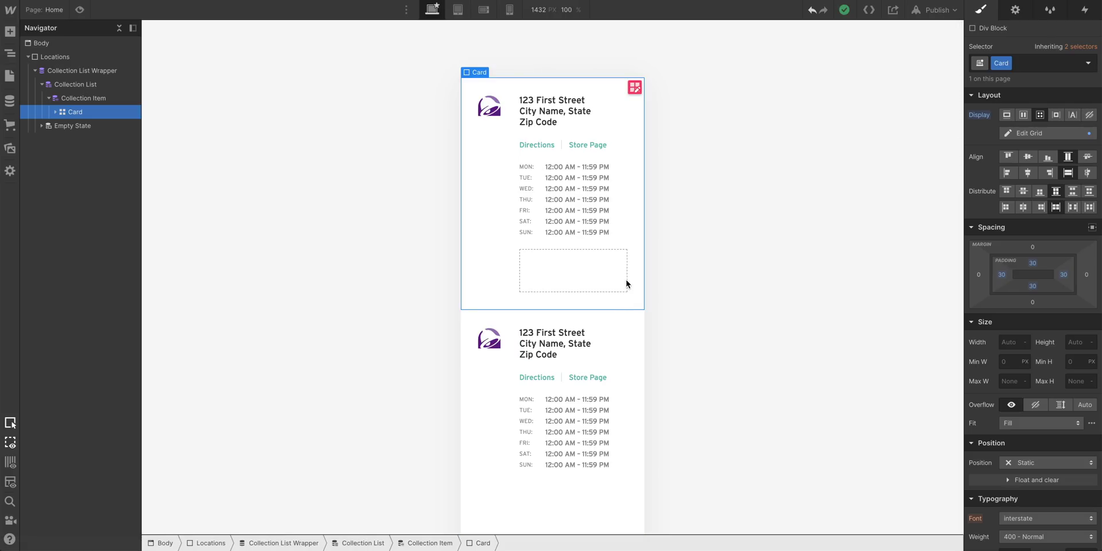
Bind the card's address text to the Taco Bell locations Location address field.
{"action": "left_click", "coordinate": [552, 113]}
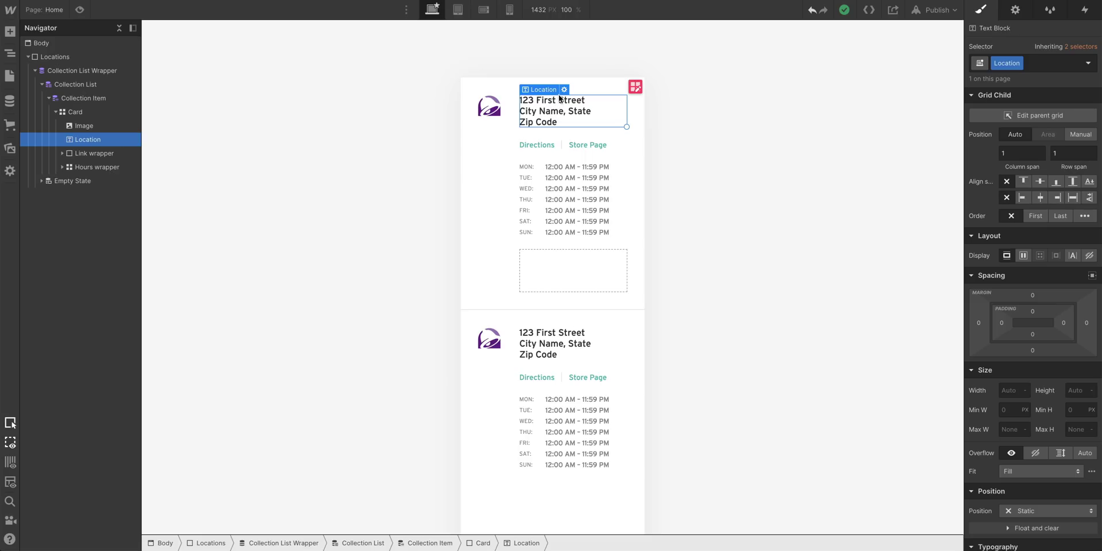
{"action": "left_click", "coordinate": [563, 90]}
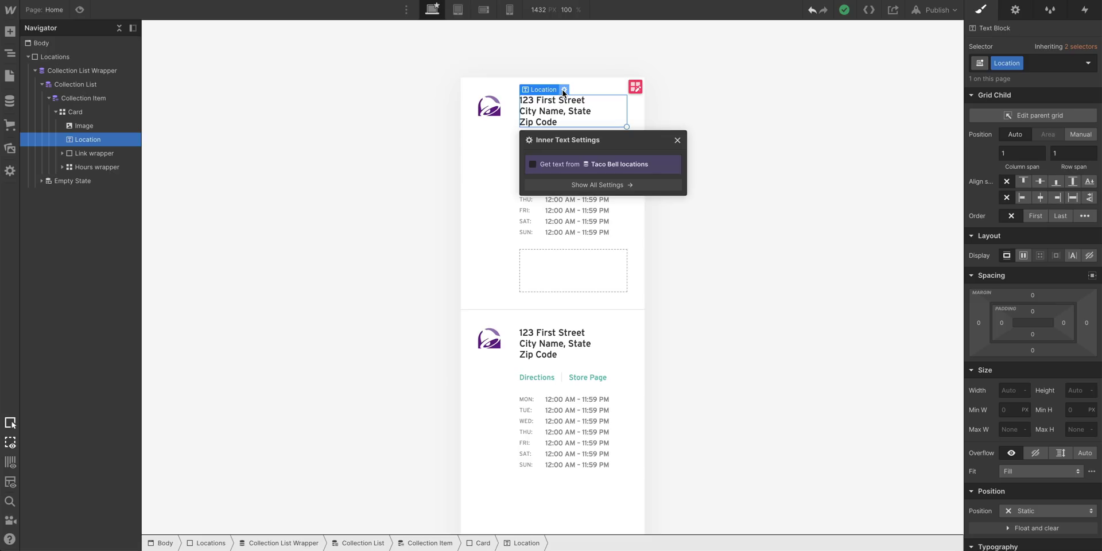
{"action": "left_click", "coordinate": [533, 164]}
{"action": "left_click", "coordinate": [667, 180]}
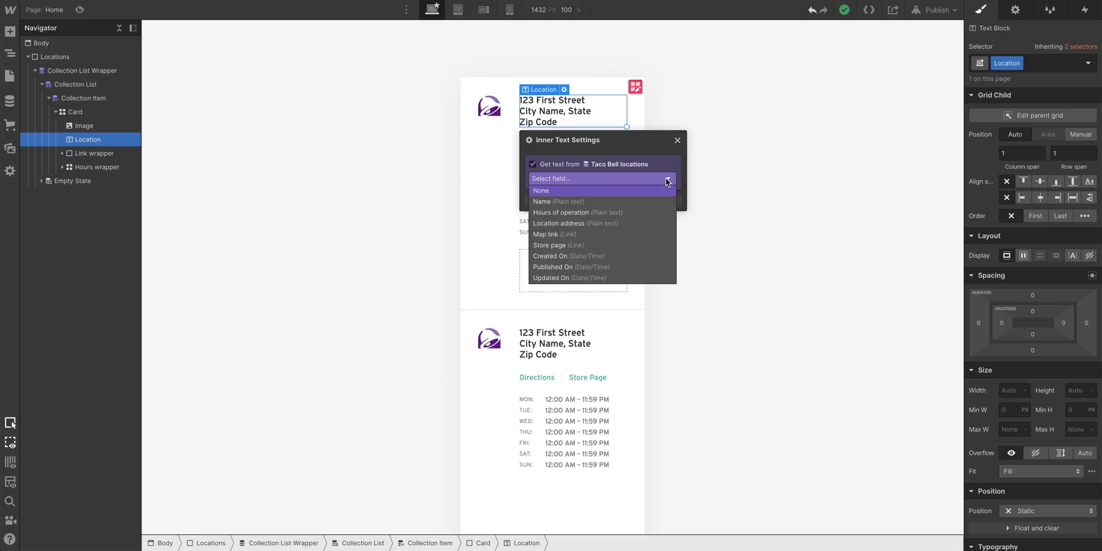
{"action": "left_click", "coordinate": [662, 224]}
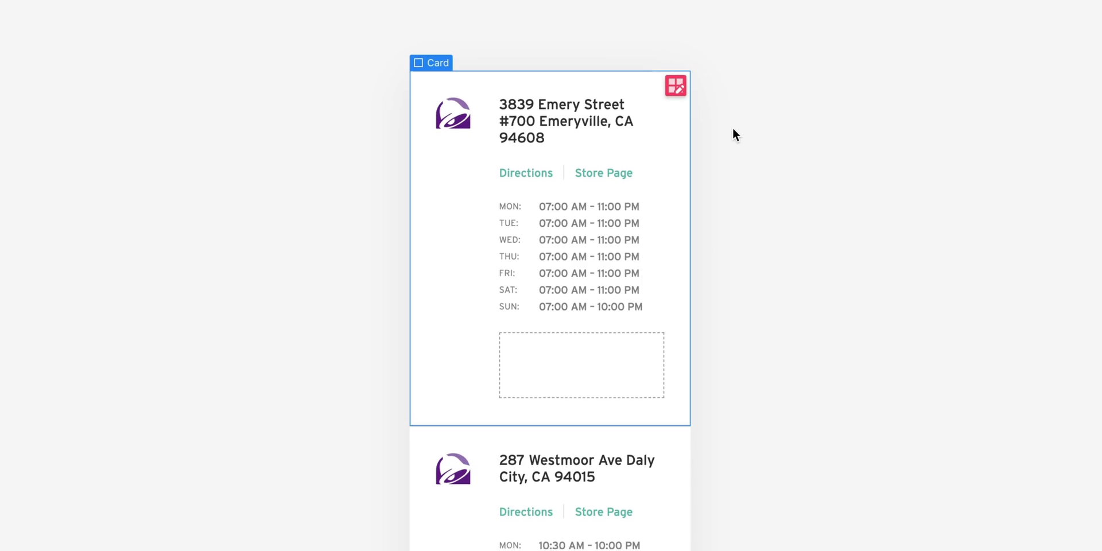
{"action": "scroll", "coordinate": [672, 115], "scroll_direction": "down", "scroll_amount": 5}
{"action": "scroll", "coordinate": [732, 128], "scroll_direction": "down", "scroll_amount": 2}
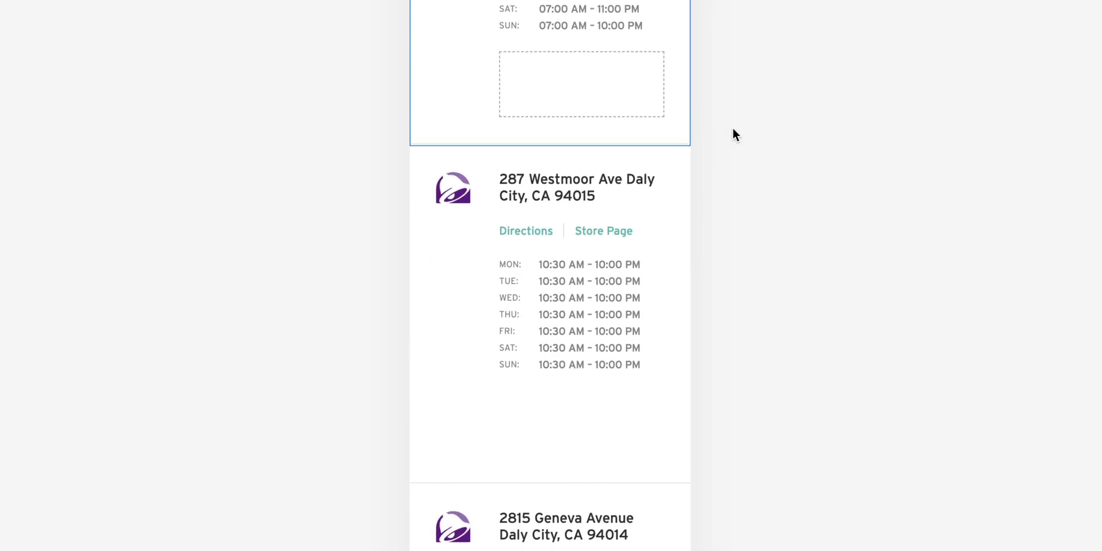
{"action": "scroll", "coordinate": [733, 129], "scroll_direction": "down", "scroll_amount": 4}
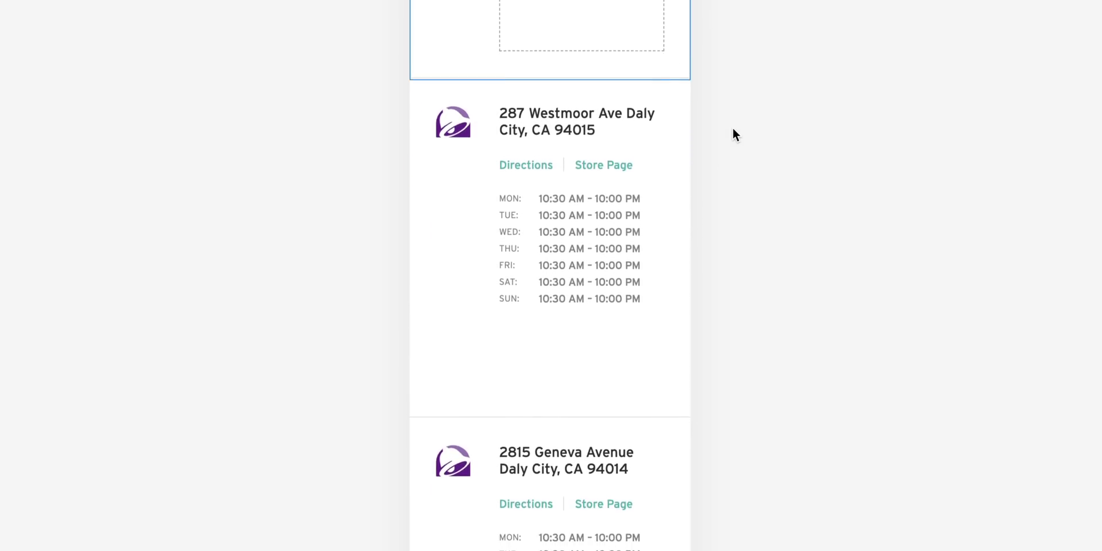
{"action": "scroll", "coordinate": [732, 127], "scroll_direction": "down", "scroll_amount": 1}
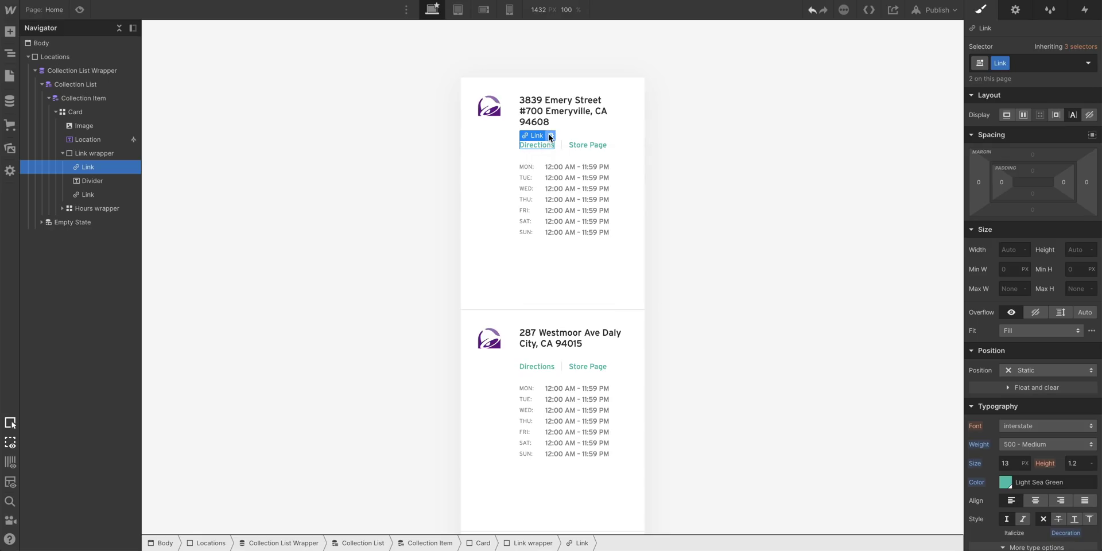
Bind the Directions link URL to the Map link field.
{"action": "left_click", "coordinate": [550, 136]}
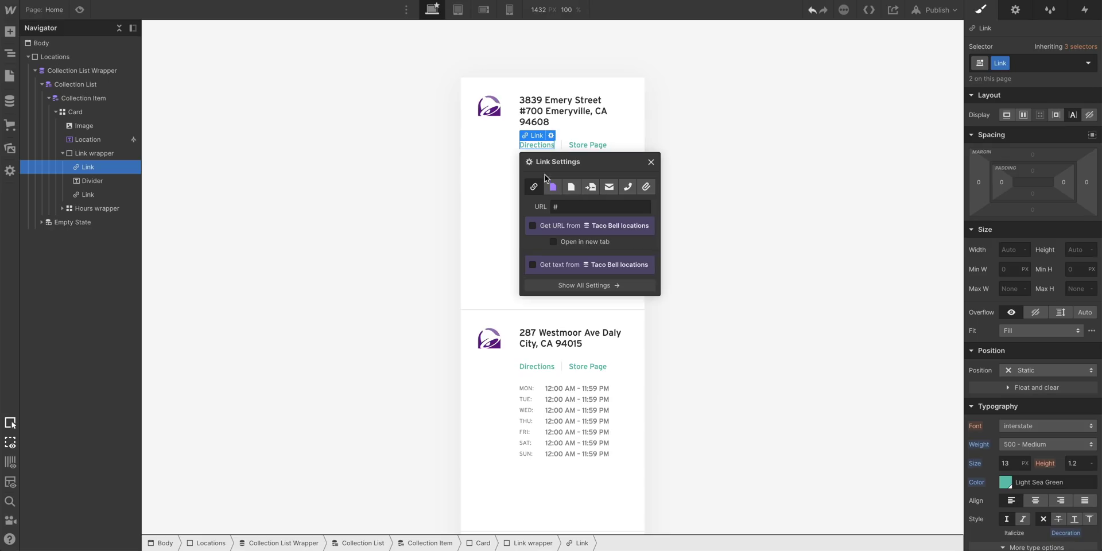
{"action": "left_click", "coordinate": [545, 225]}
{"action": "left_click", "coordinate": [631, 238]}
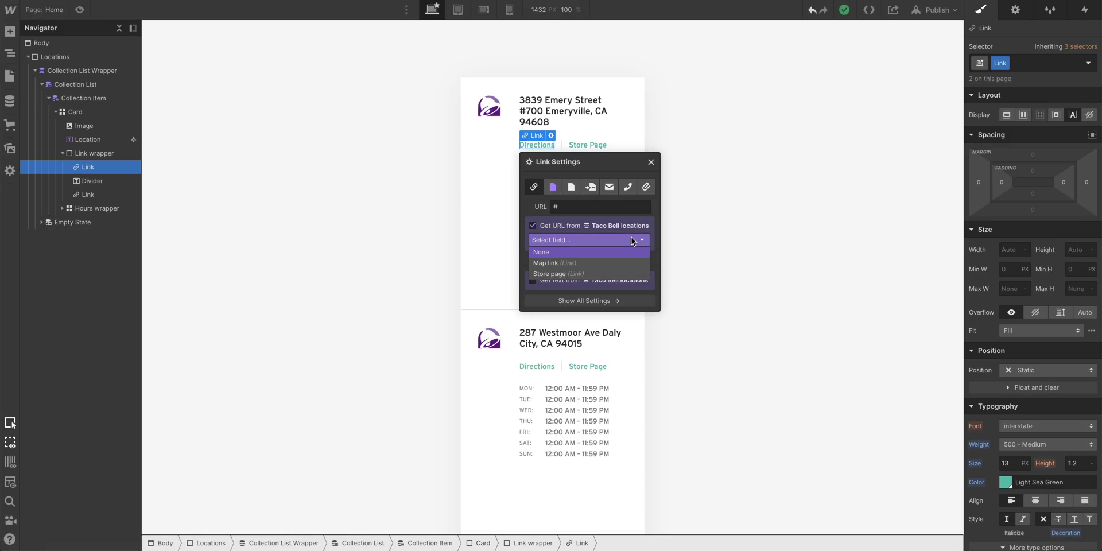
{"action": "left_click", "coordinate": [634, 263]}
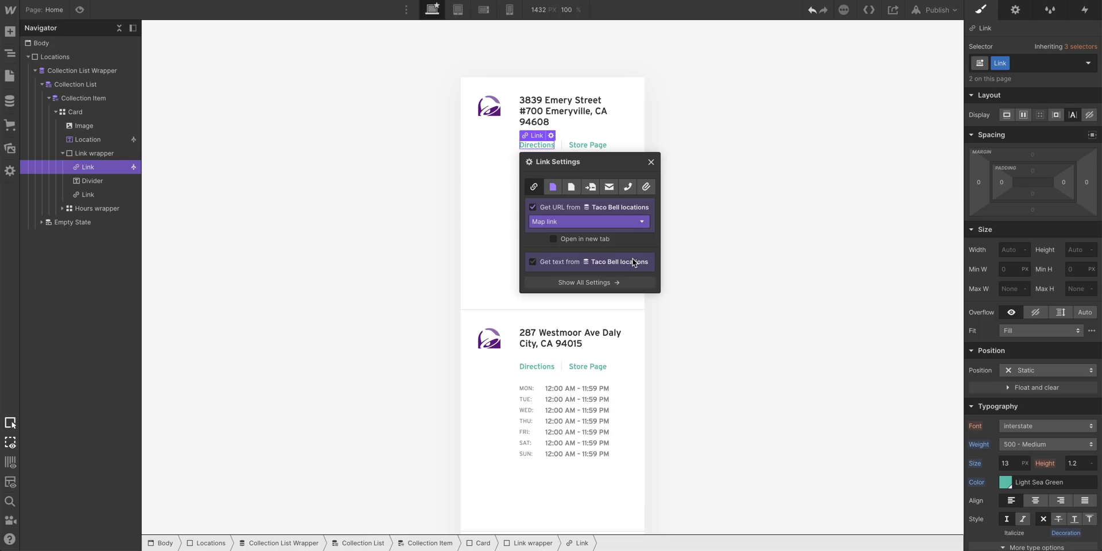
{"action": "left_click", "coordinate": [651, 161]}
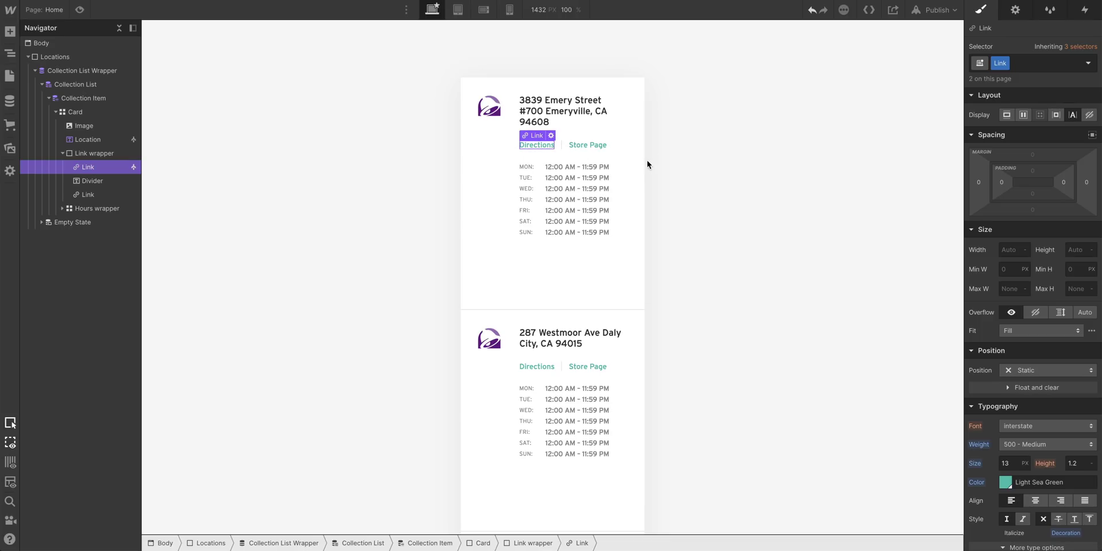
Bind the Store Page link URL to the Store page field.
{"action": "left_click", "coordinate": [597, 145]}
{"action": "left_click", "coordinate": [600, 136]}
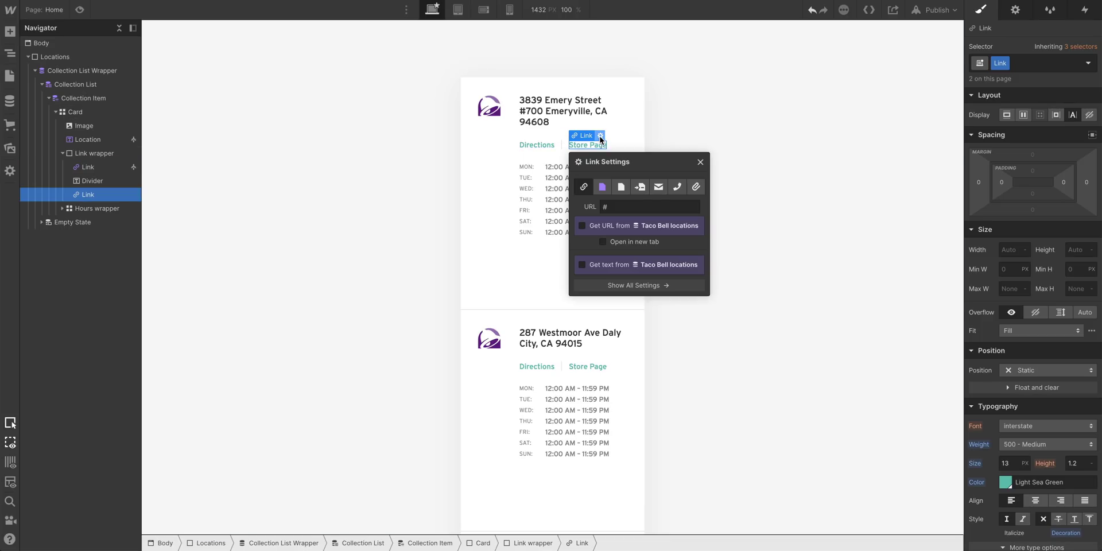
{"action": "left_click", "coordinate": [583, 225]}
{"action": "left_click", "coordinate": [685, 240]}
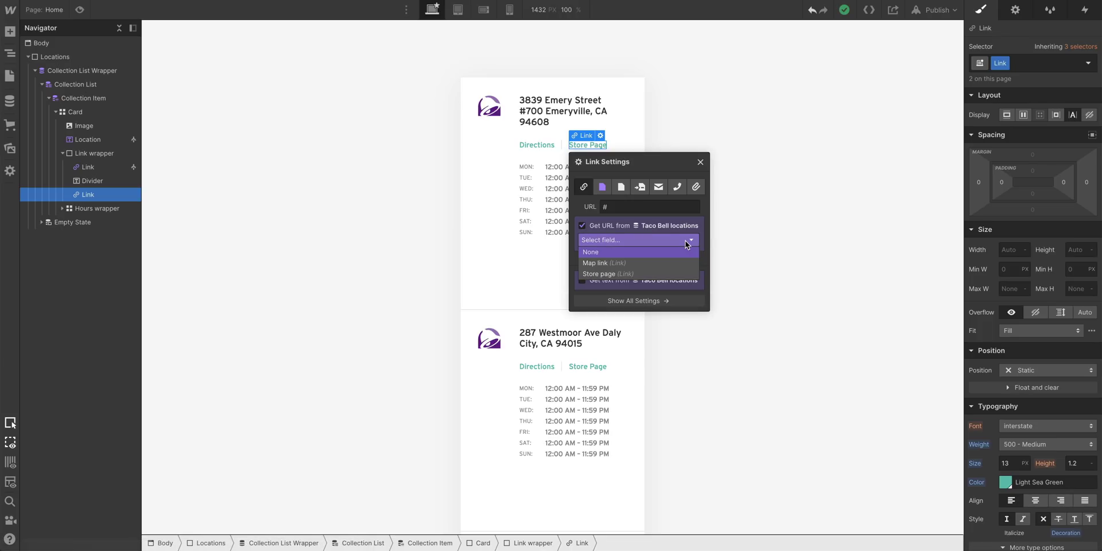
{"action": "left_click", "coordinate": [685, 273]}
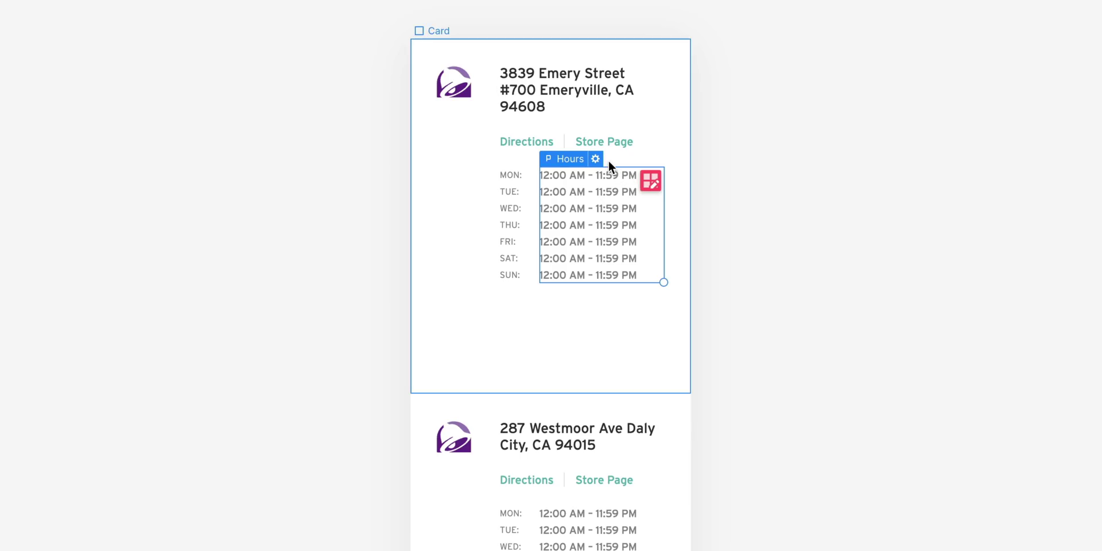
Bind the hours text to the Hours of operation field, showing 07:00 AM – 11:00 PM.
{"action": "left_click", "coordinate": [596, 159]}
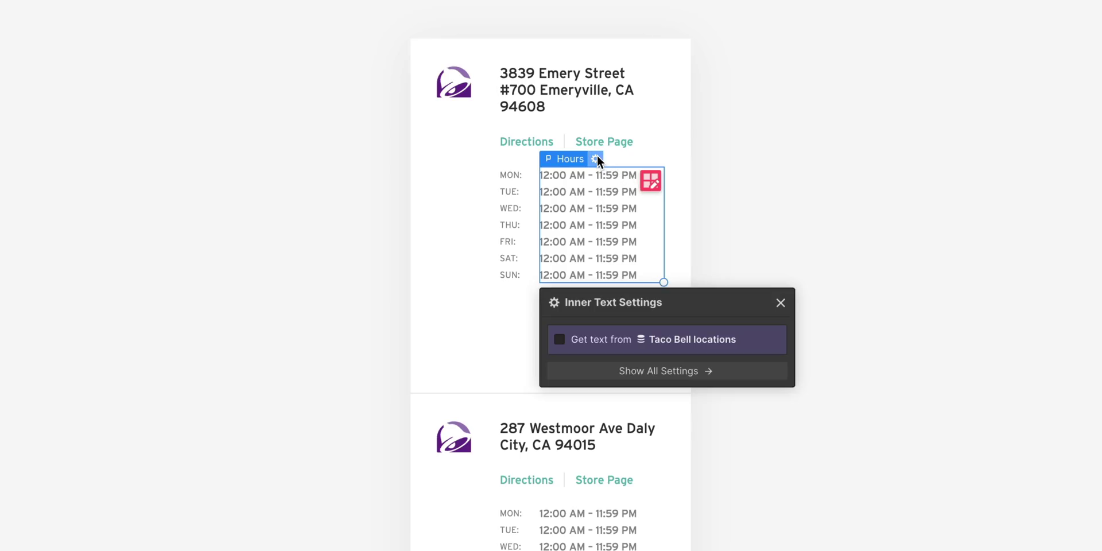
{"action": "left_click", "coordinate": [559, 338]}
{"action": "left_click", "coordinate": [733, 361]}
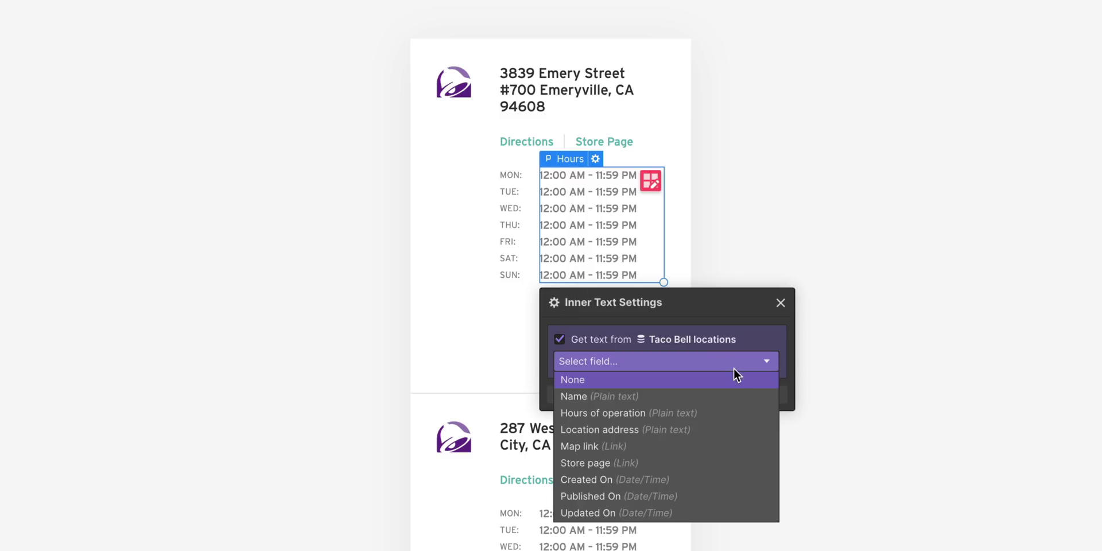
{"action": "left_click", "coordinate": [740, 409]}
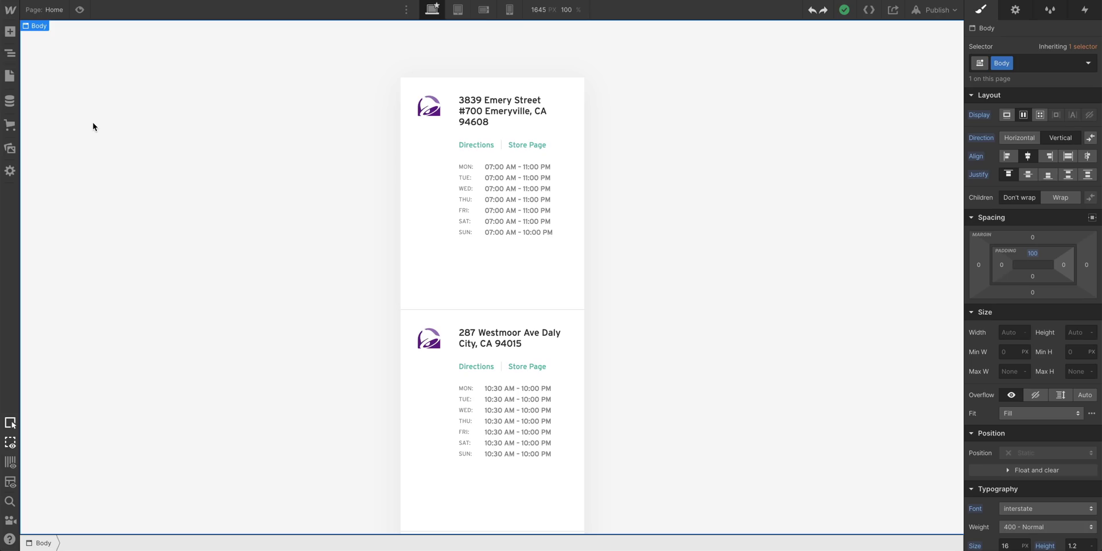
{"action": "left_click", "coordinate": [14, 103]}
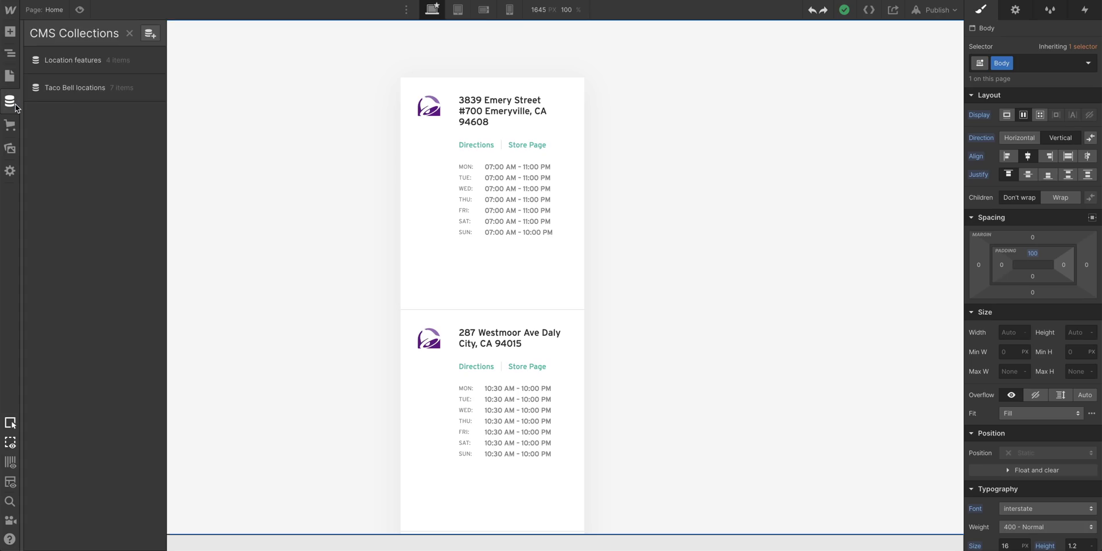
{"action": "left_click", "coordinate": [134, 96]}
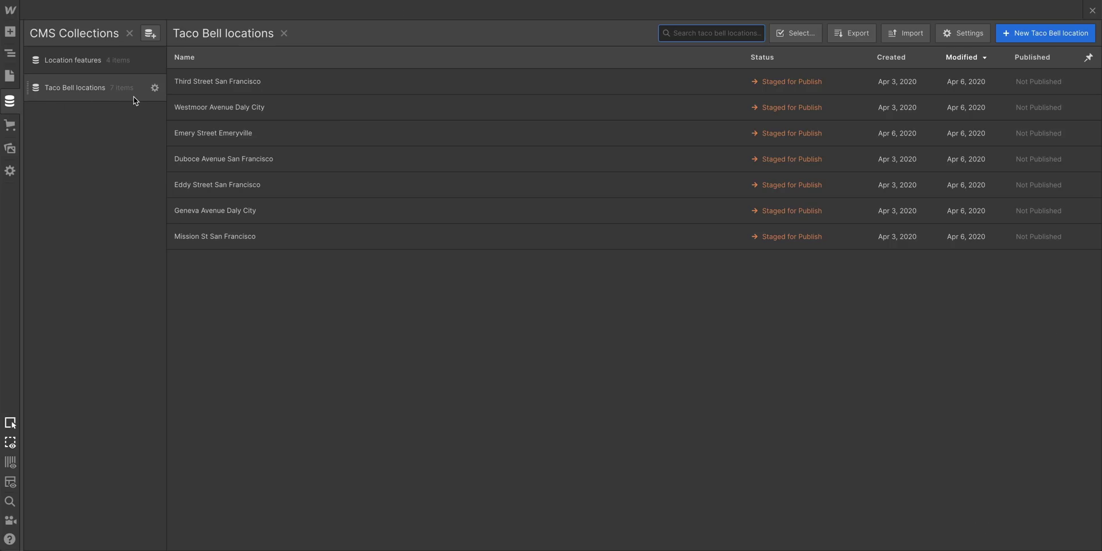
{"action": "left_click", "coordinate": [133, 95]}
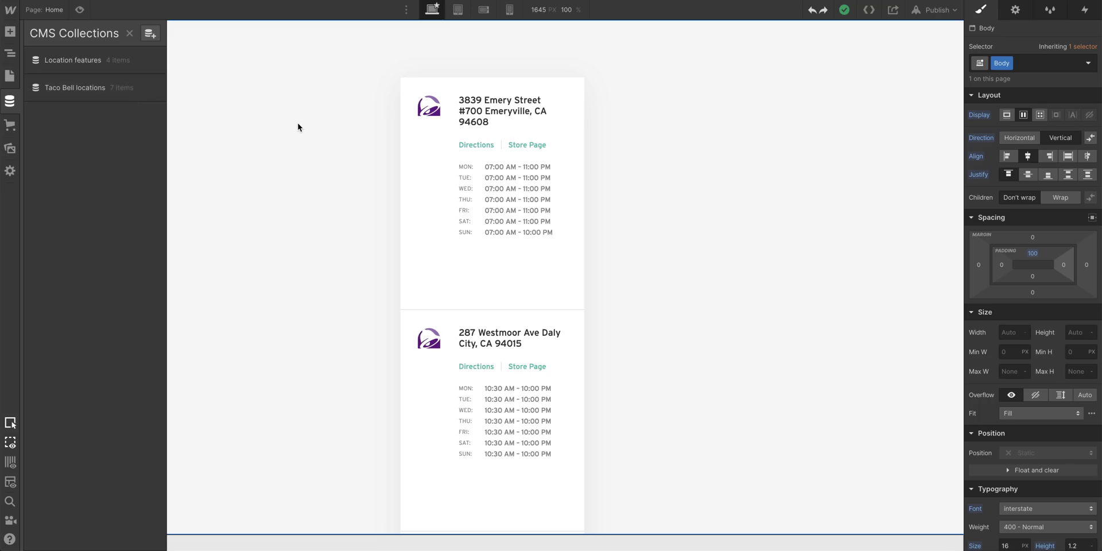
{"action": "scroll", "coordinate": [298, 127], "scroll_direction": "down", "scroll_amount": 5}
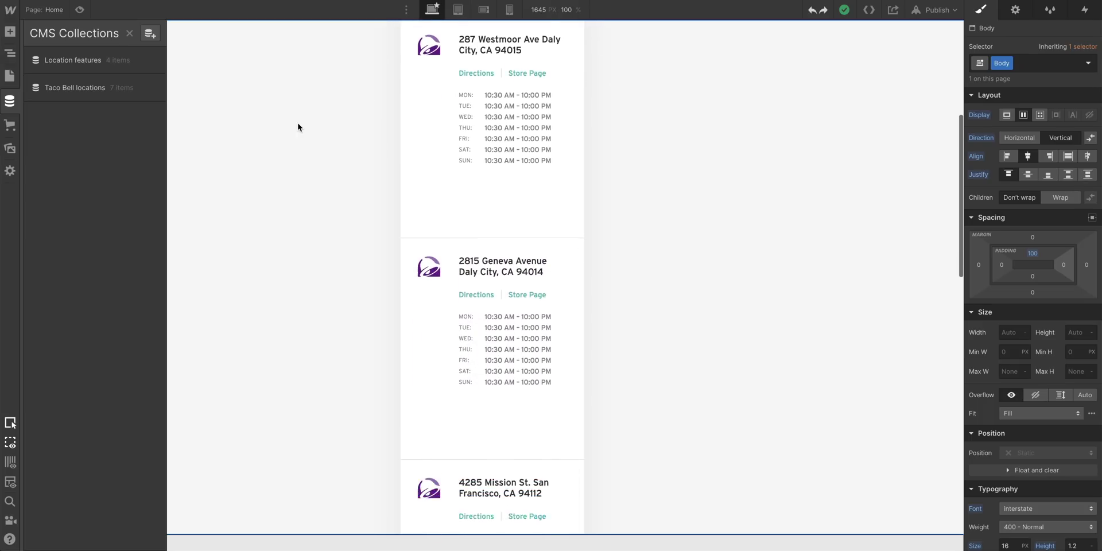
{"action": "scroll", "coordinate": [298, 127], "scroll_direction": "down", "scroll_amount": 5}
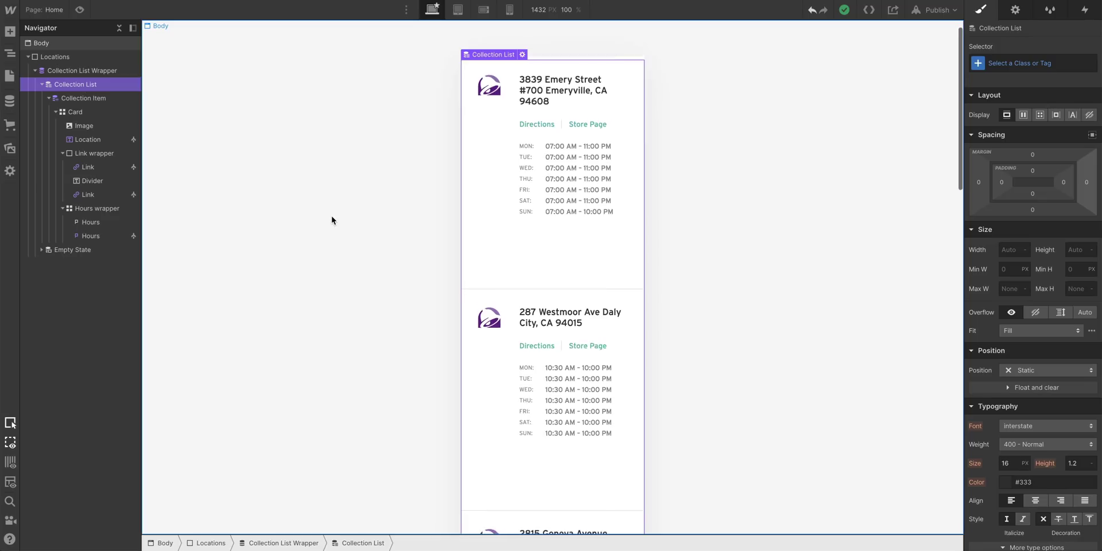
Drop a Collection List into the card below the hours and set its source to Features.
{"action": "scroll", "coordinate": [331, 218], "scroll_direction": "down", "scroll_amount": 5}
{"action": "scroll", "coordinate": [331, 220], "scroll_direction": "up", "scroll_amount": 5}
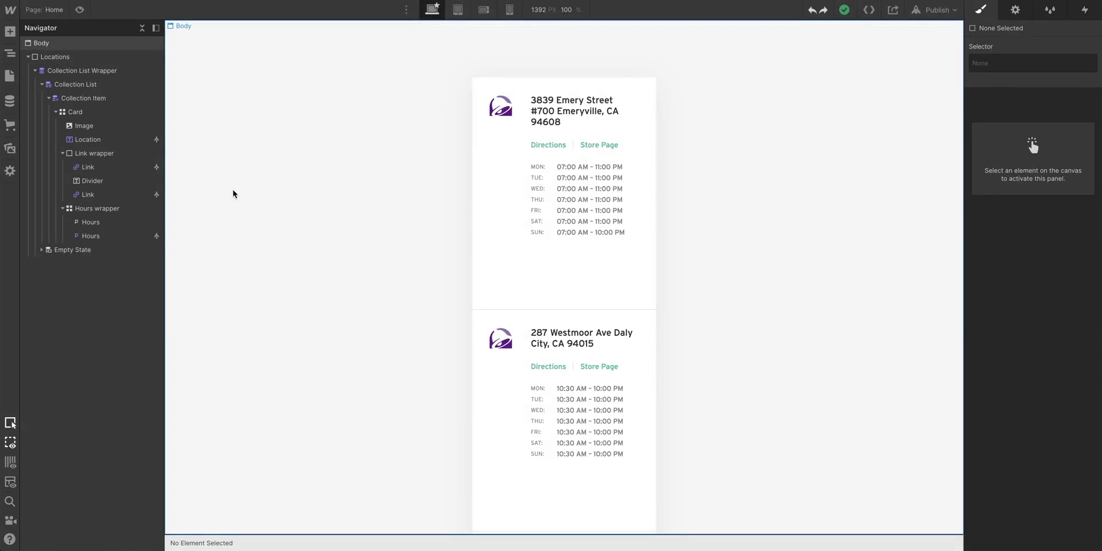
{"action": "left_click", "coordinate": [12, 32]}
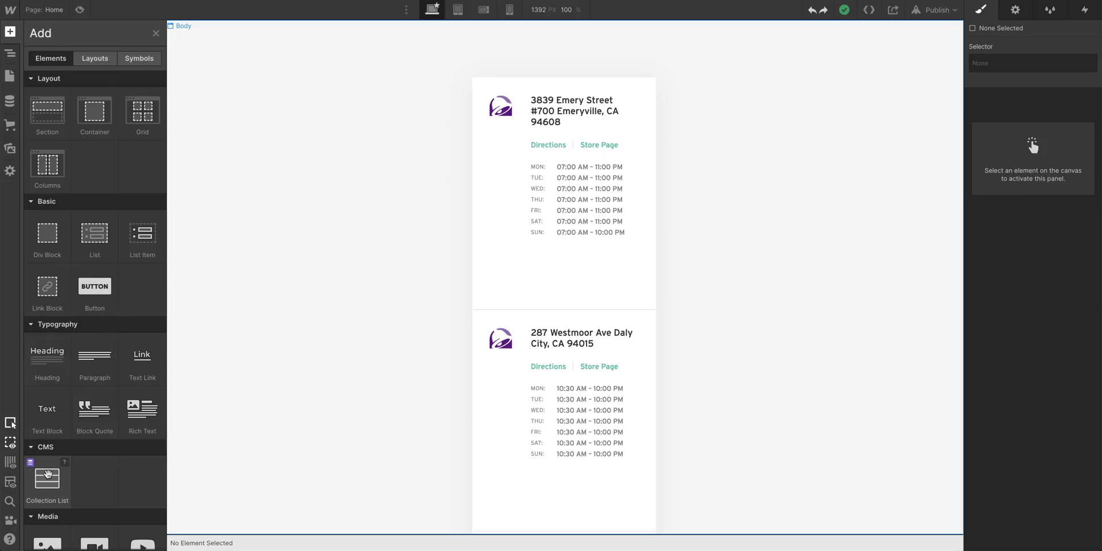
{"action": "left_click_drag", "start_coordinate": [49, 474], "coordinate": [70, 249]}
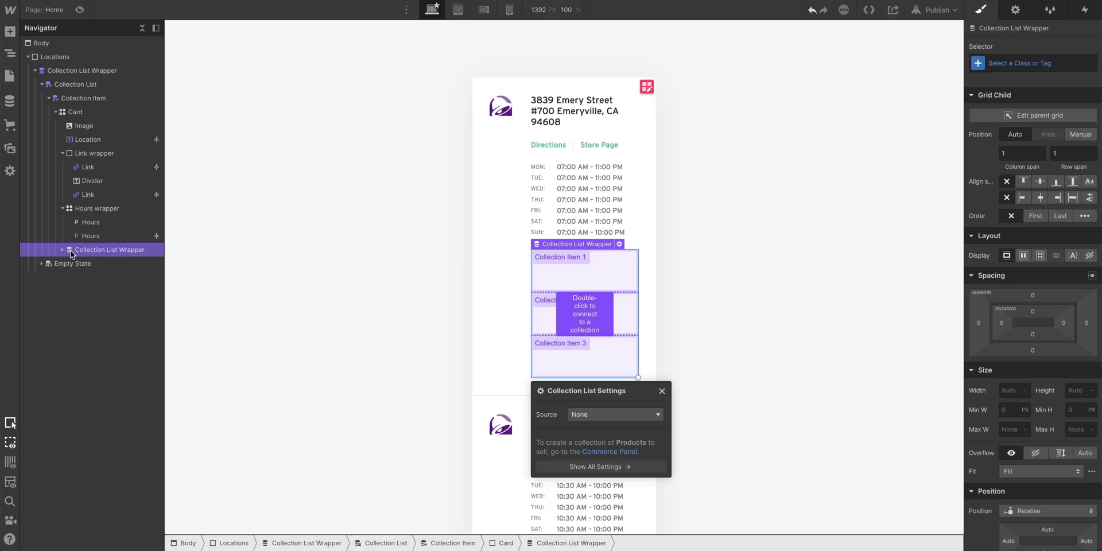
{"action": "left_click", "coordinate": [656, 415]}
{"action": "left_click", "coordinate": [652, 453]}
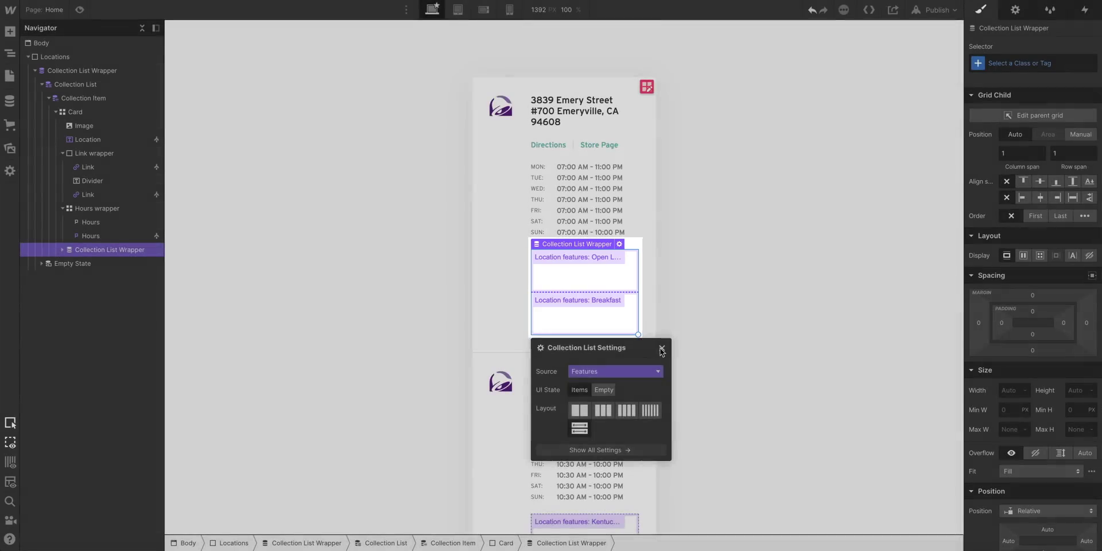
Add a Text Block to the nested Collection Item, bound to the Features Name field.
{"action": "left_click", "coordinate": [661, 348]}
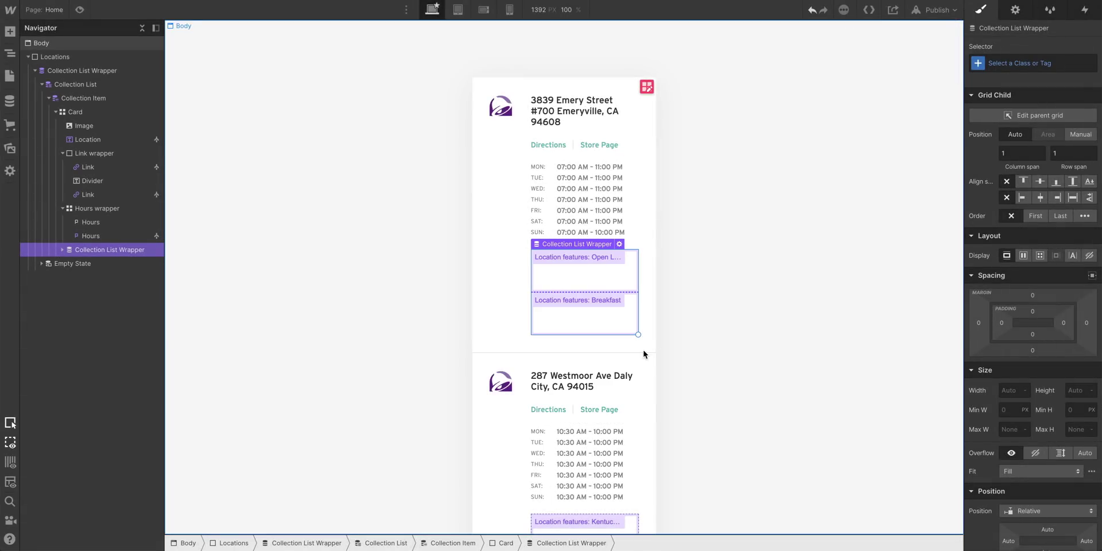
{"action": "left_click", "coordinate": [62, 249]}
{"action": "left_click", "coordinate": [69, 263]}
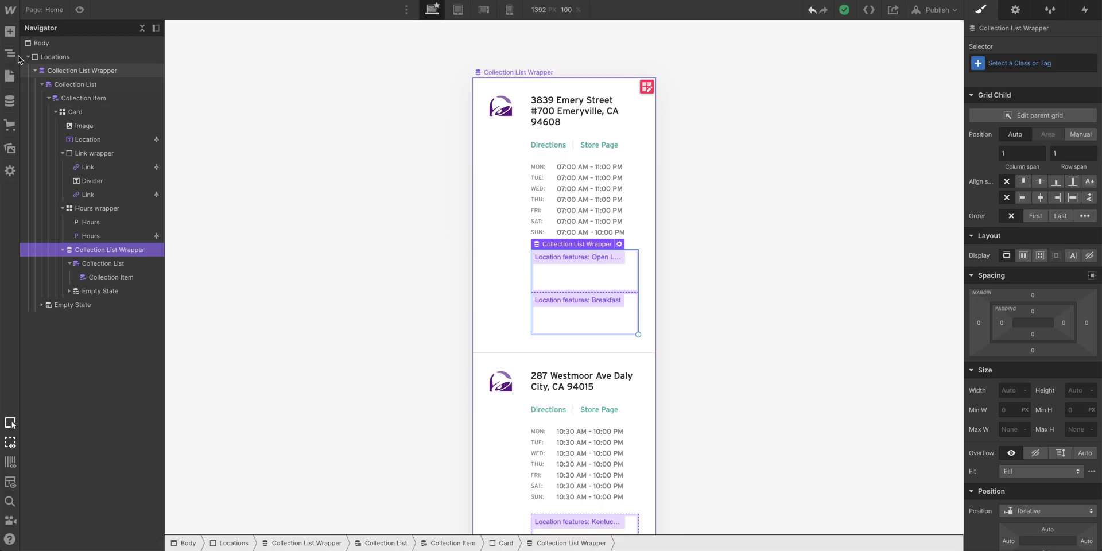
{"action": "left_click", "coordinate": [10, 33]}
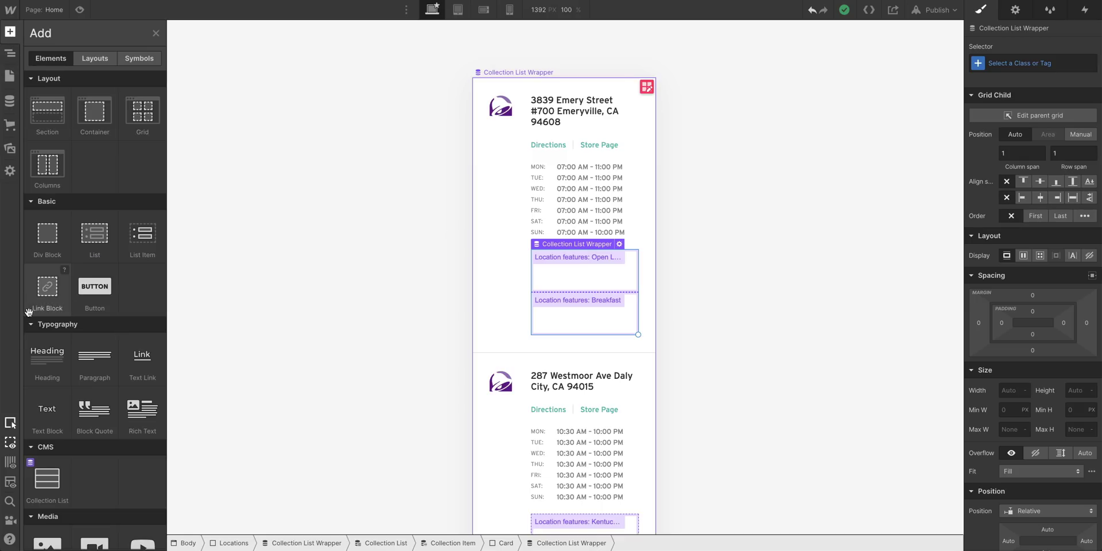
{"action": "left_click_drag", "start_coordinate": [45, 416], "coordinate": [117, 283]}
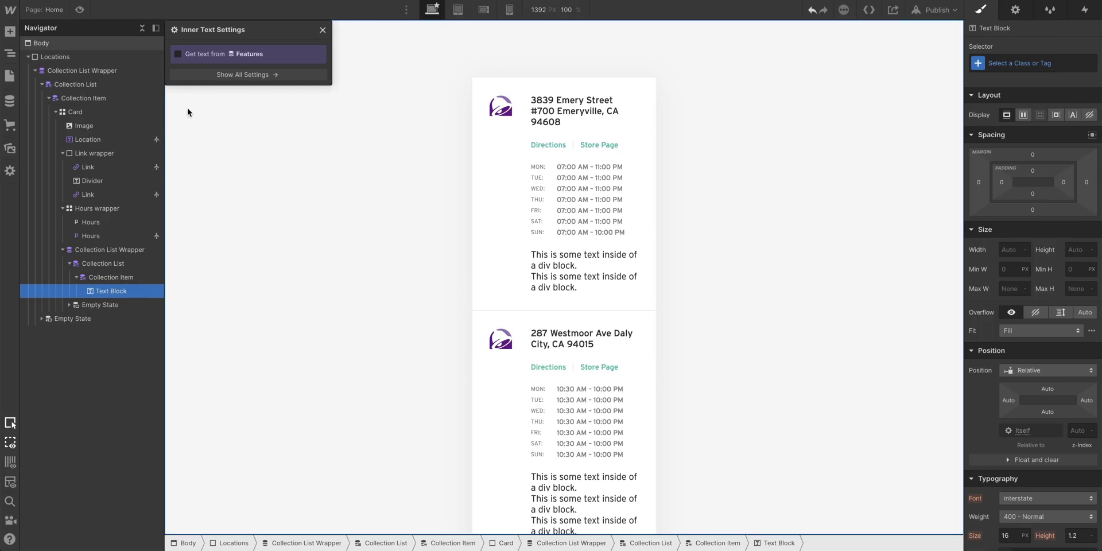
{"action": "left_click", "coordinate": [178, 54]}
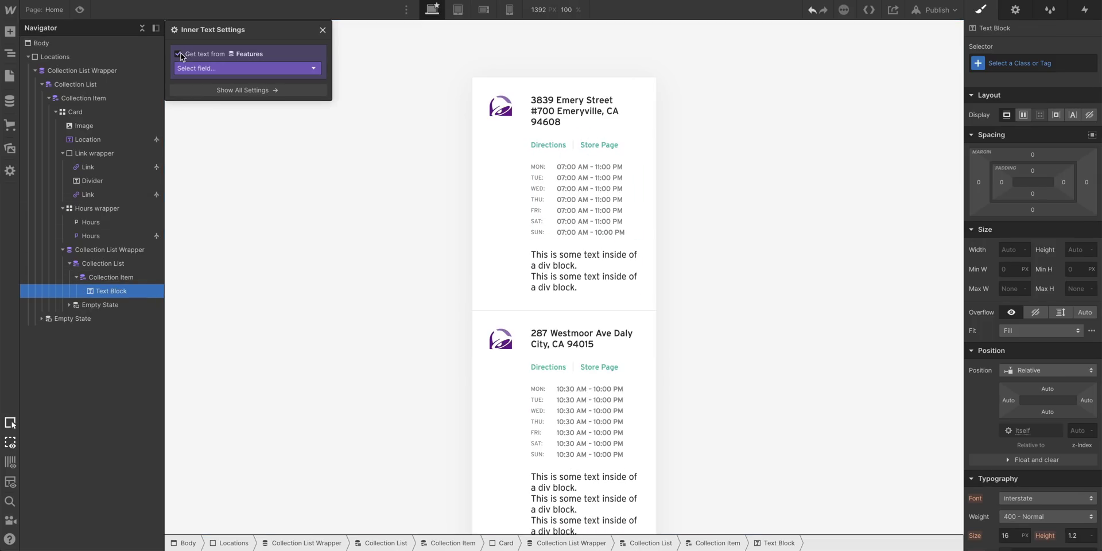
{"action": "left_click", "coordinate": [279, 70]}
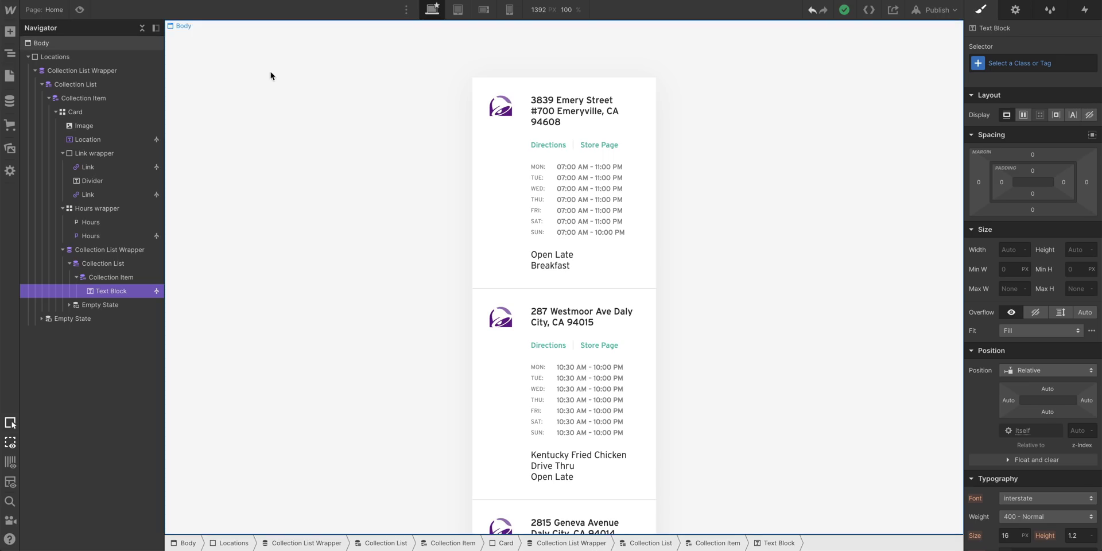
Add an Image above the feature Text Block and resize it from 140×140 to 36×36 px.
{"action": "left_click", "coordinate": [10, 32]}
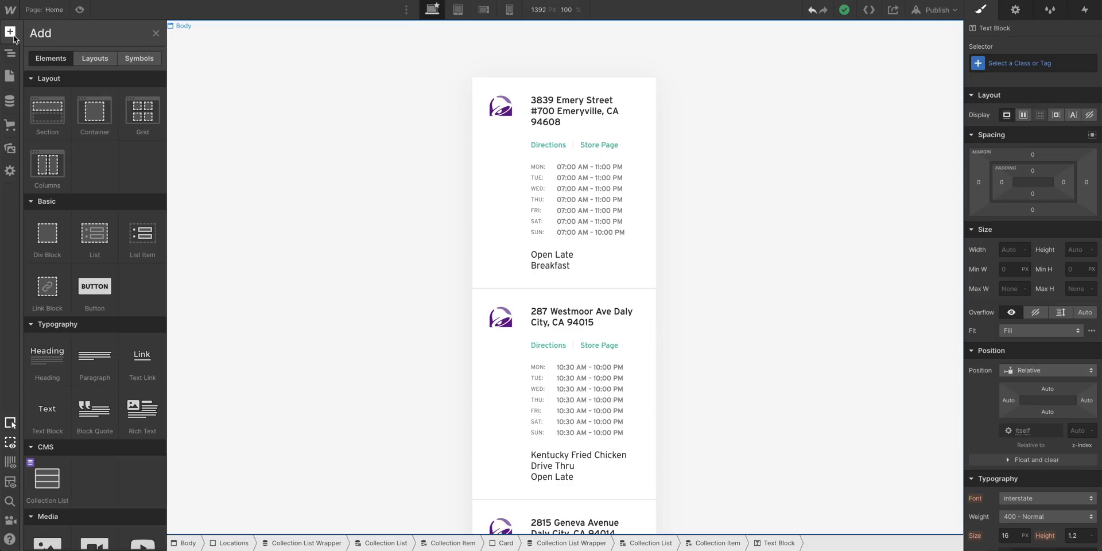
{"action": "scroll", "coordinate": [53, 431], "scroll_direction": "down", "scroll_amount": 3}
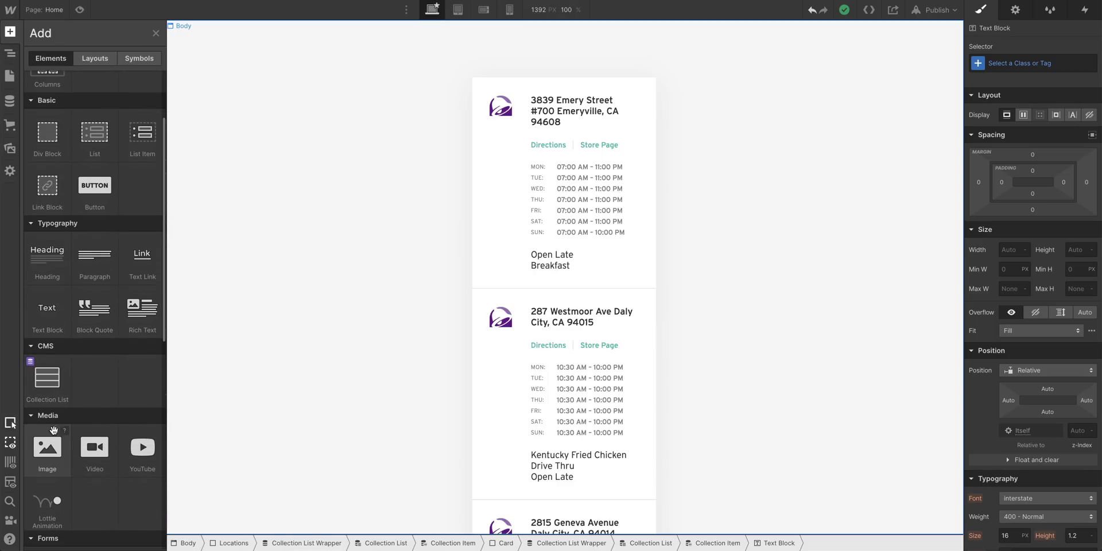
{"action": "left_click_drag", "start_coordinate": [52, 441], "coordinate": [103, 286]}
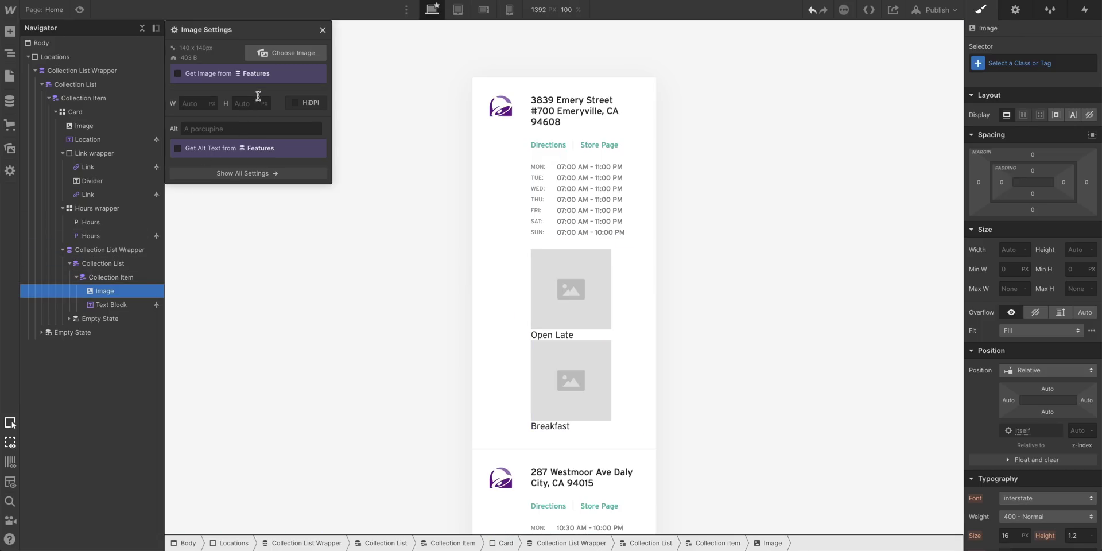
{"action": "left_click", "coordinate": [322, 30]}
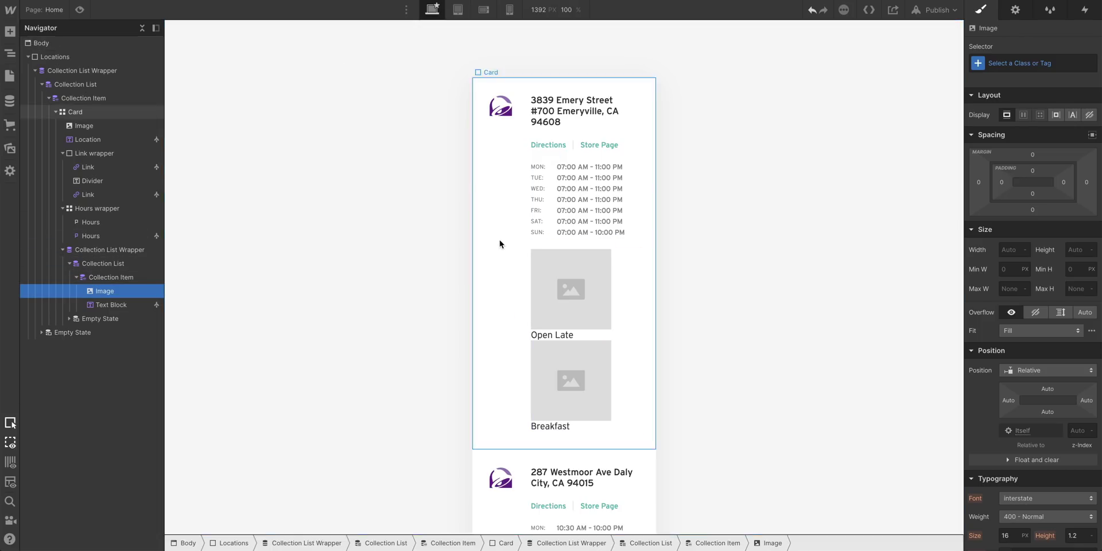
{"action": "left_click", "coordinate": [607, 324]}
{"action": "left_click_drag", "start_coordinate": [609, 328], "coordinate": [547, 271]}
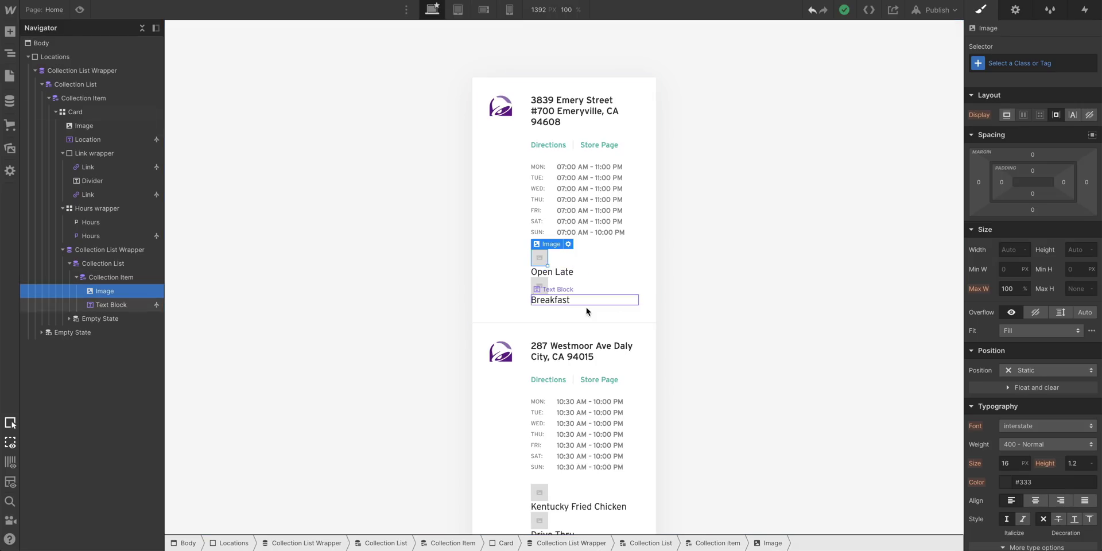
Lay out the feature Collection Item side by side with items aligned to center.
{"action": "left_click", "coordinate": [119, 277]}
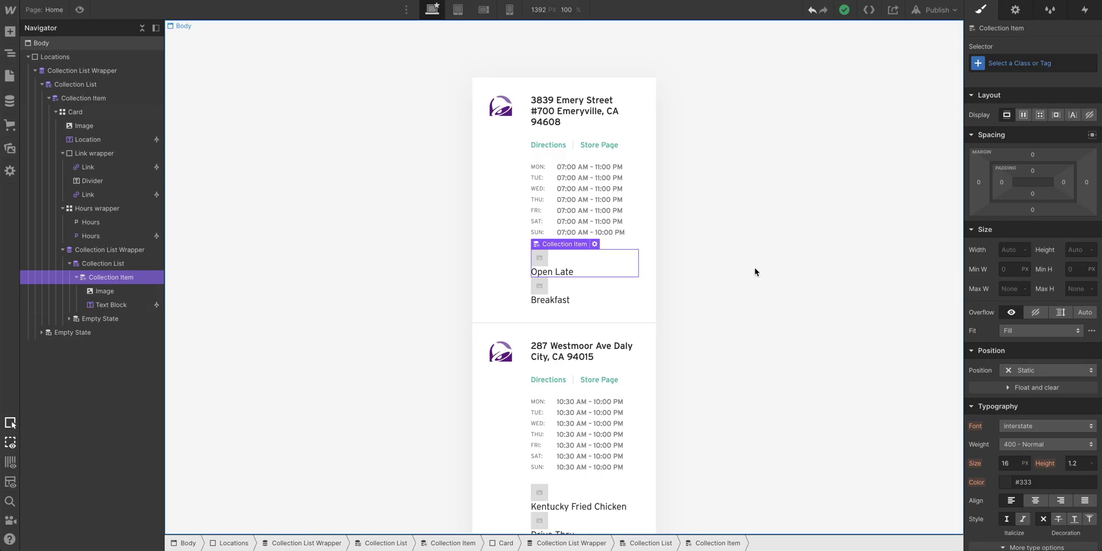
{"action": "left_click", "coordinate": [1026, 120]}
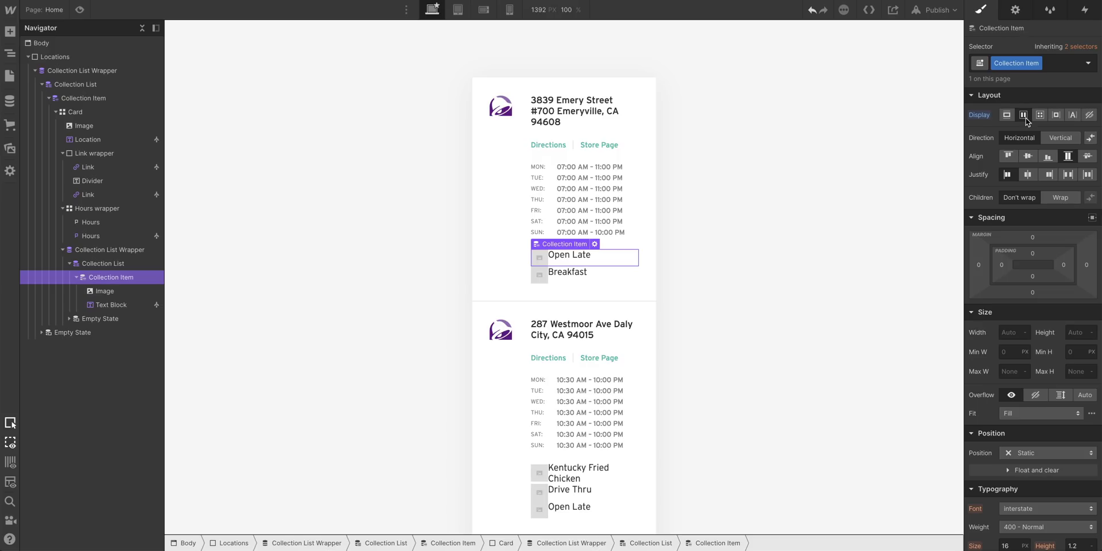
{"action": "left_click", "coordinate": [1029, 158]}
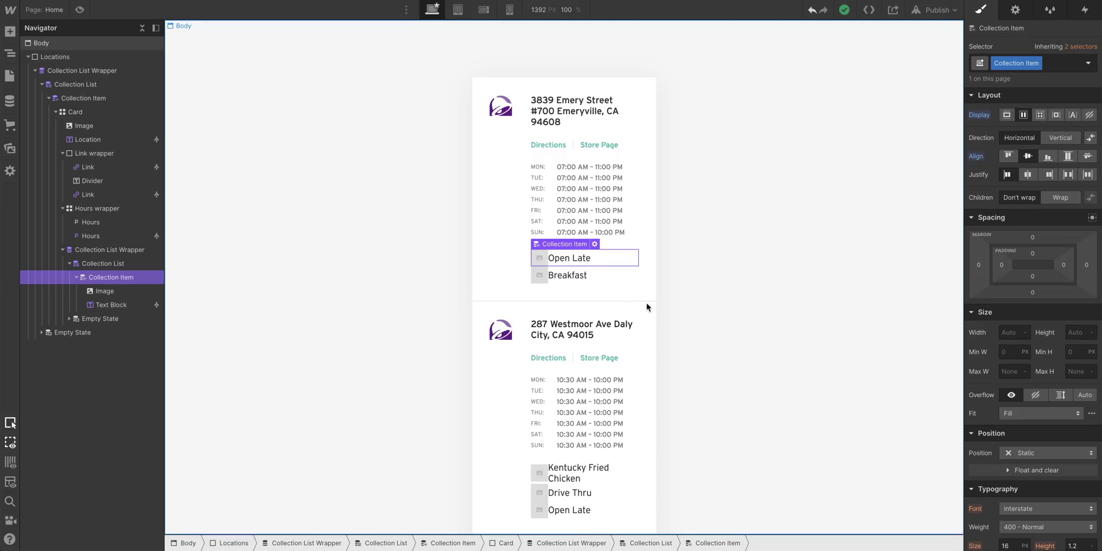
Make the feature label text 12 px in mid-gray #616161.
{"action": "left_click", "coordinate": [117, 305]}
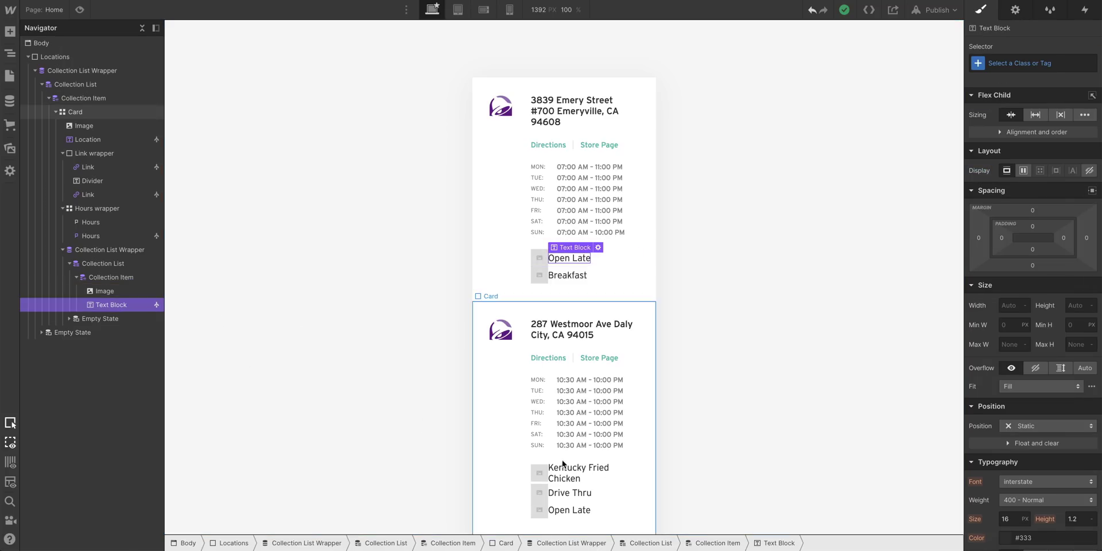
{"action": "scroll", "coordinate": [1007, 476], "scroll_direction": "down", "scroll_amount": 2}
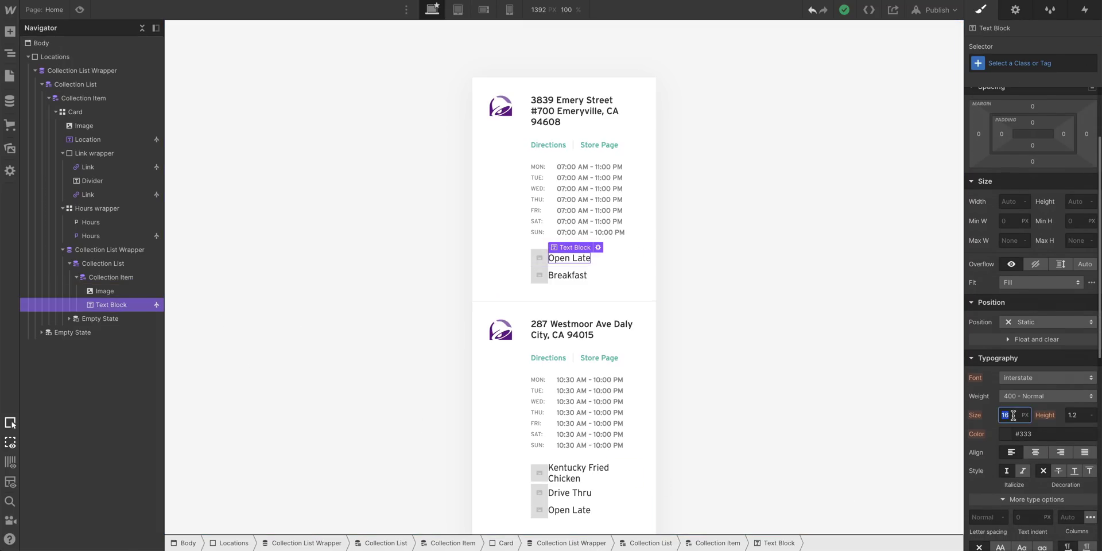
{"action": "type", "text": "12"}
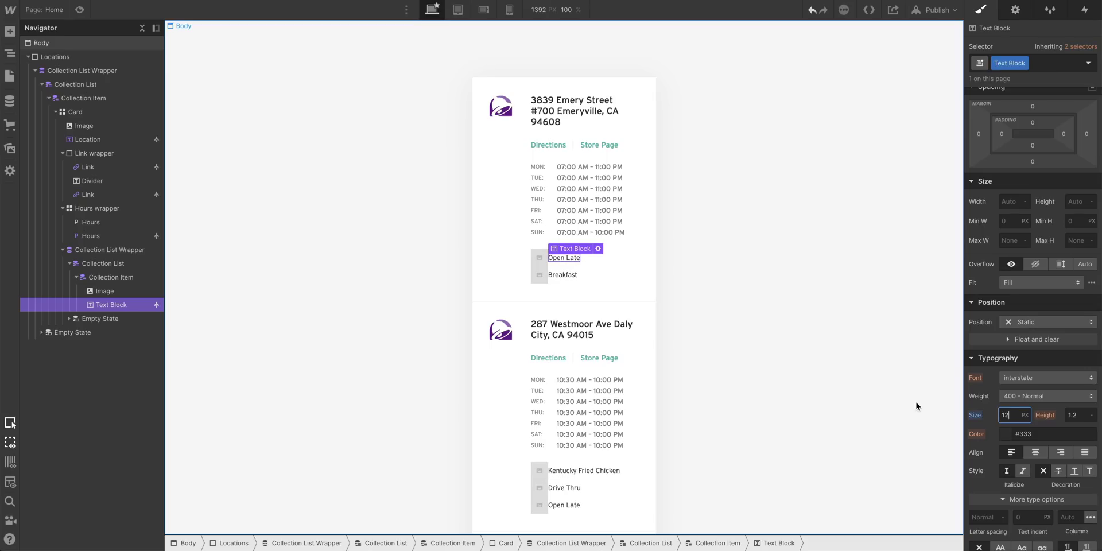
{"action": "left_click", "coordinate": [1004, 434]}
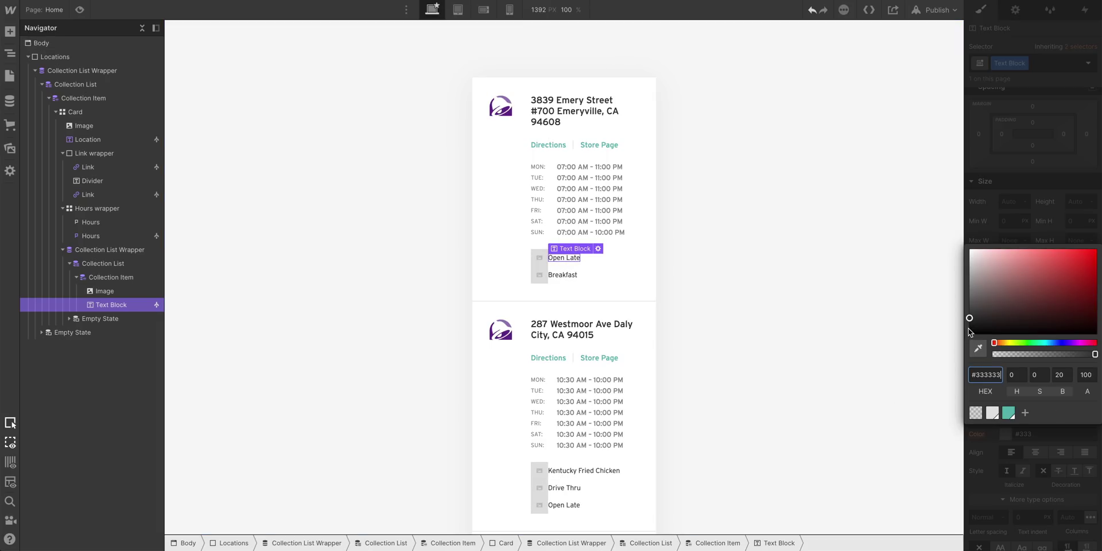
{"action": "left_click_drag", "start_coordinate": [968, 327], "coordinate": [968, 302]}
{"action": "left_click", "coordinate": [886, 311]}
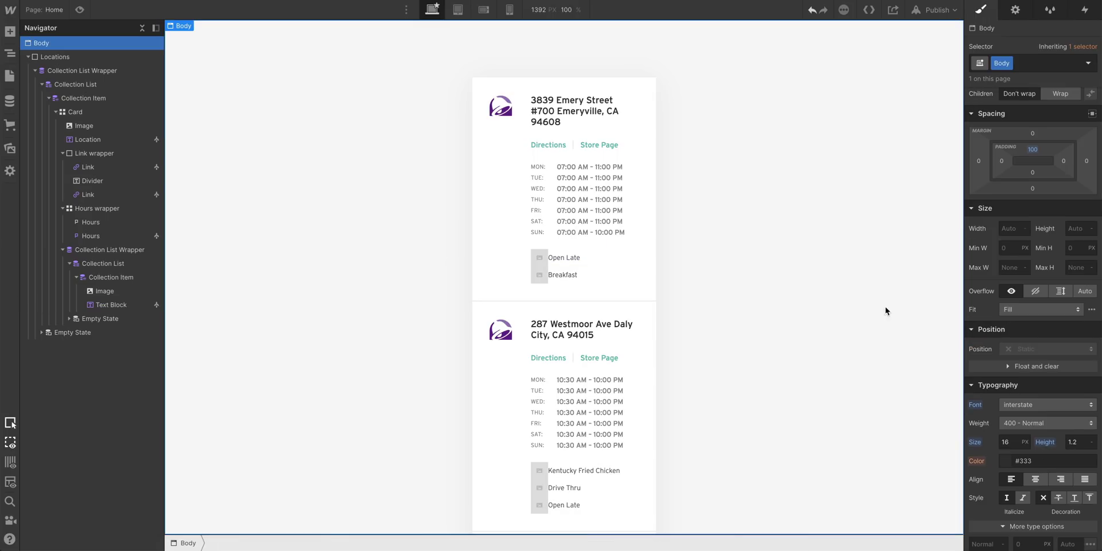
Bind the feature image to the Badge design field and give it 10 px right margin.
{"action": "left_click", "coordinate": [540, 259]}
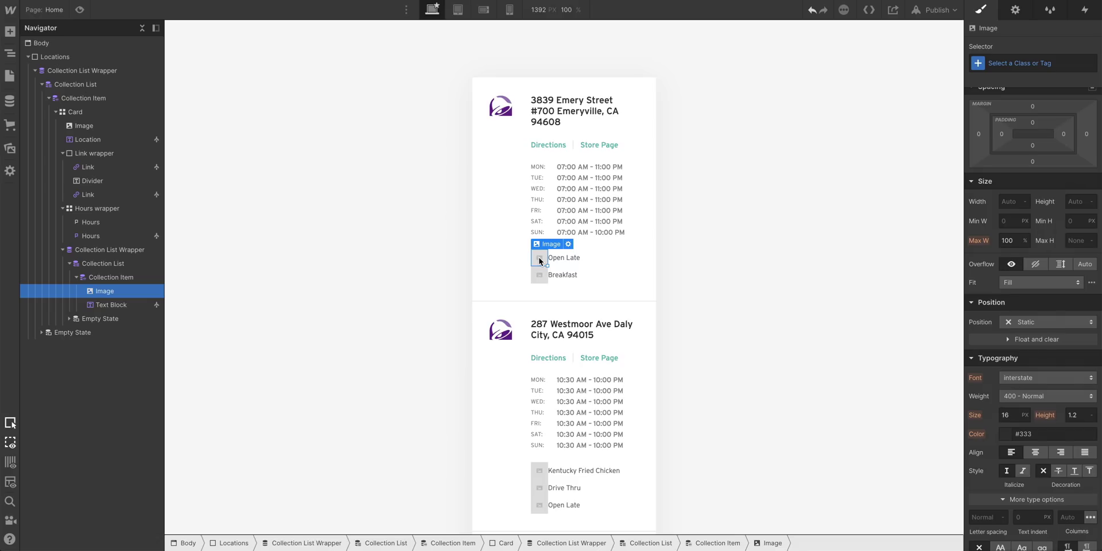
{"action": "left_click", "coordinate": [567, 245]}
{"action": "left_click", "coordinate": [549, 323]}
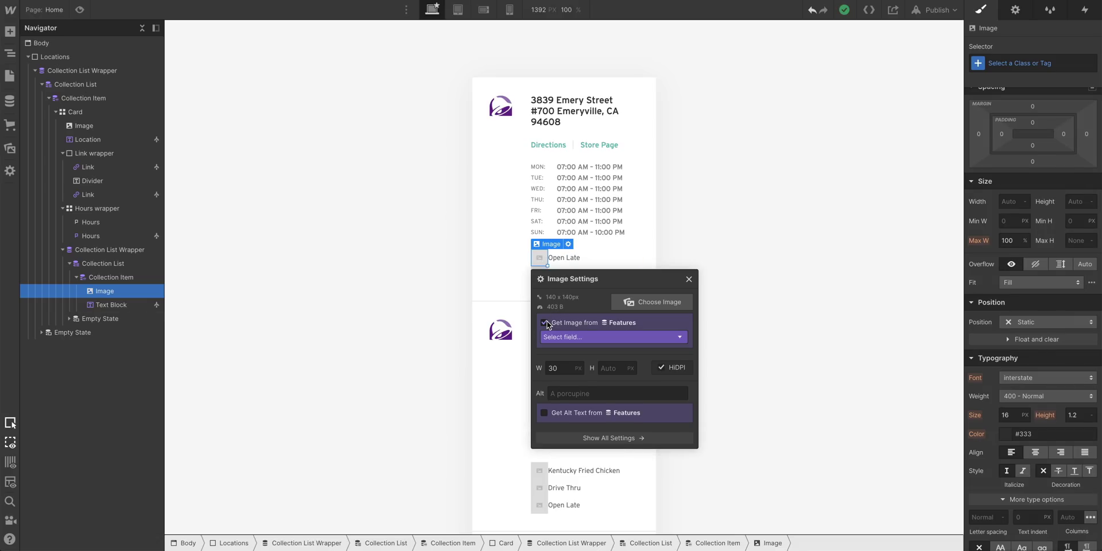
{"action": "left_click", "coordinate": [594, 337]}
{"action": "left_click", "coordinate": [597, 360]}
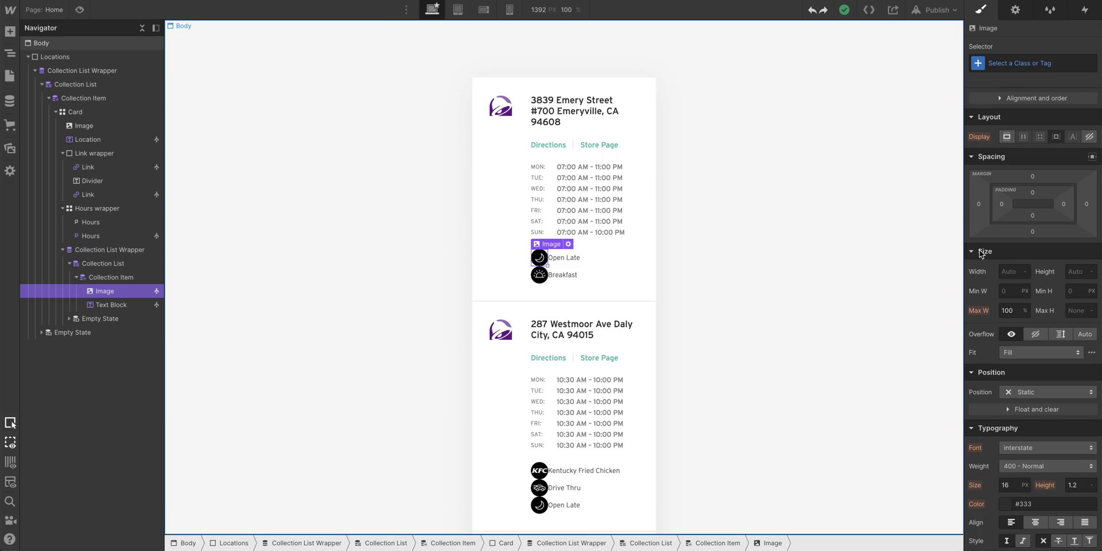
{"action": "left_click_drag", "start_coordinate": [1087, 207], "coordinate": [1091, 207]}
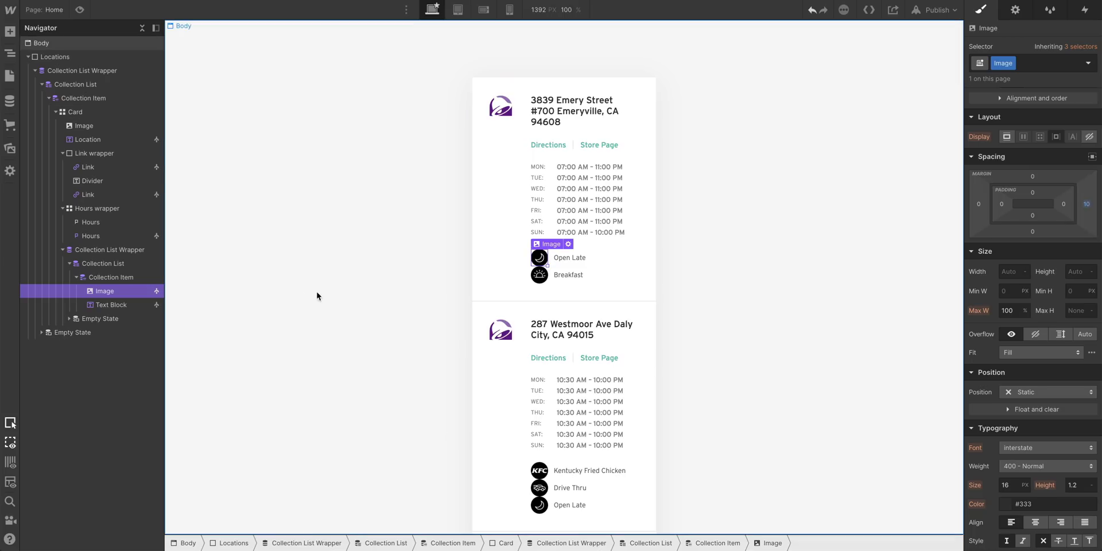
Give each feature Collection Item 5 px top and bottom padding.
{"action": "left_click", "coordinate": [140, 277]}
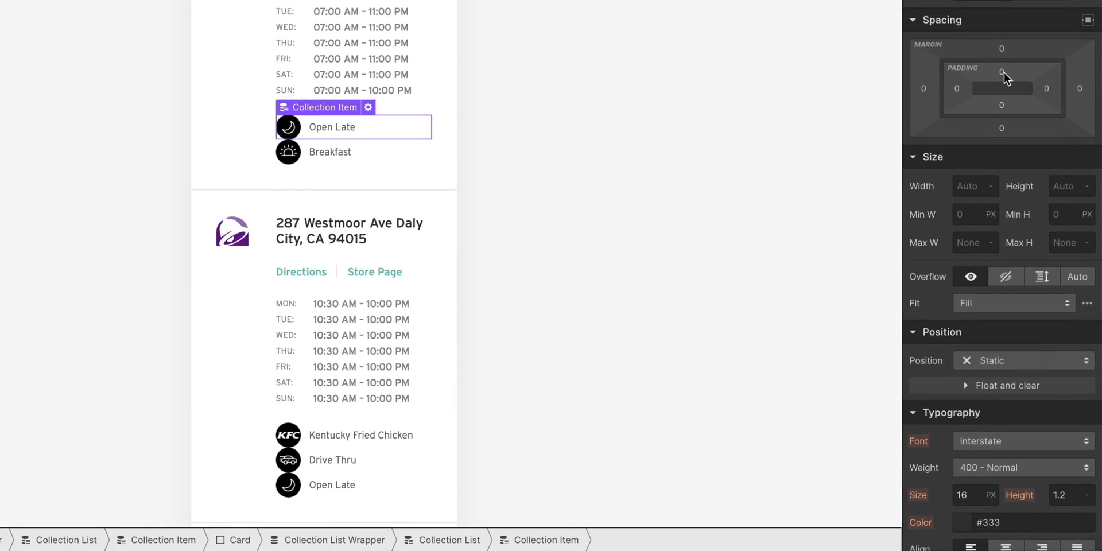
{"action": "left_click_drag", "start_coordinate": [1004, 75], "coordinate": [1004, 85]}
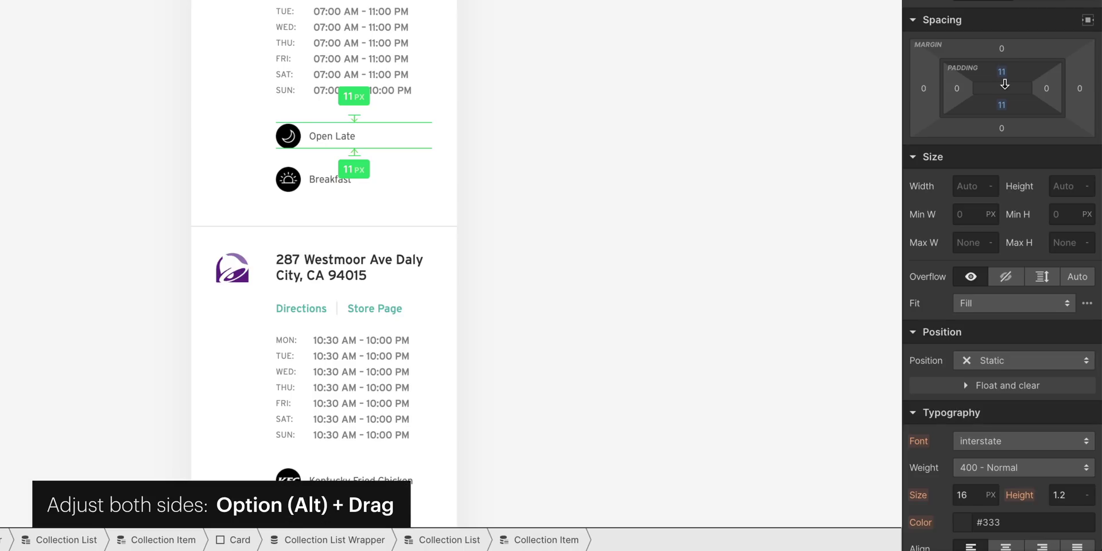
{"action": "left_click_drag", "start_coordinate": [1005, 85], "coordinate": [1006, 79]}
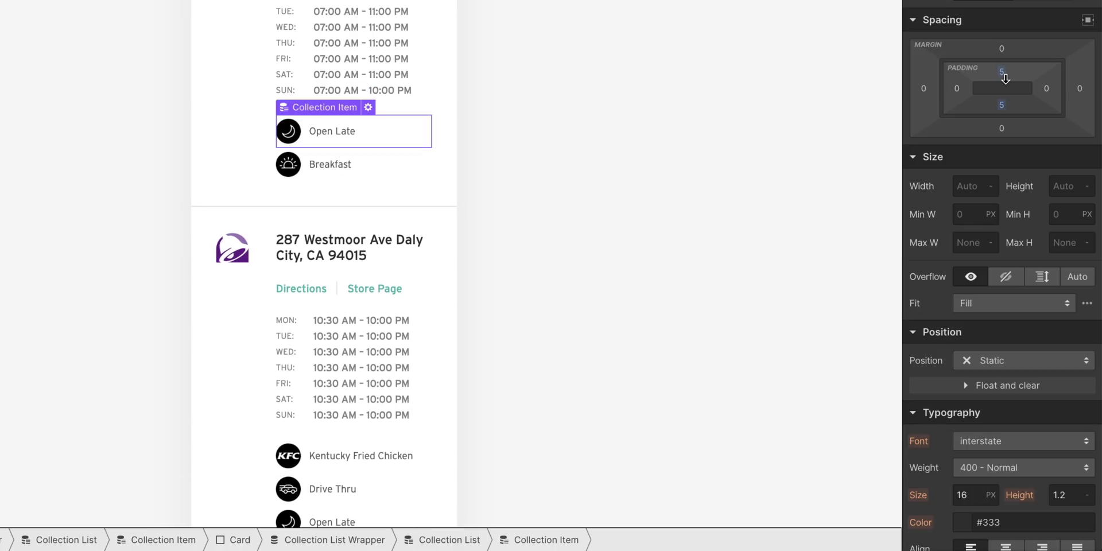
{"action": "left_click", "coordinate": [652, 133]}
{"action": "scroll", "coordinate": [652, 133], "scroll_direction": "down", "scroll_amount": 2}
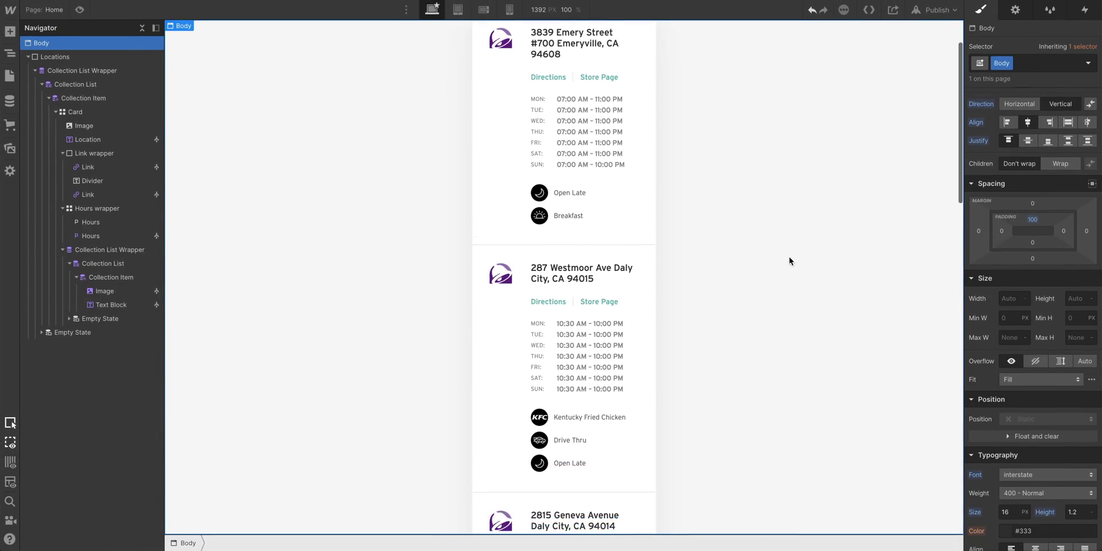
{"action": "scroll", "coordinate": [789, 261], "scroll_direction": "down", "scroll_amount": 7}
{"action": "scroll", "coordinate": [789, 261], "scroll_direction": "down", "scroll_amount": 3}
{"action": "scroll", "coordinate": [789, 261], "scroll_direction": "down", "scroll_amount": 5}
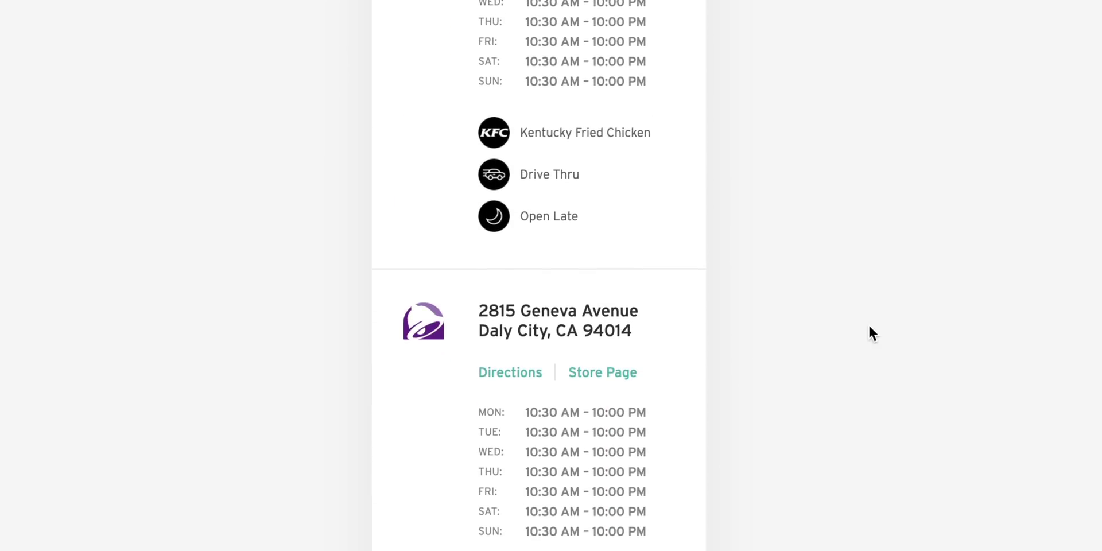
{"action": "scroll", "coordinate": [869, 326], "scroll_direction": "down", "scroll_amount": 9}
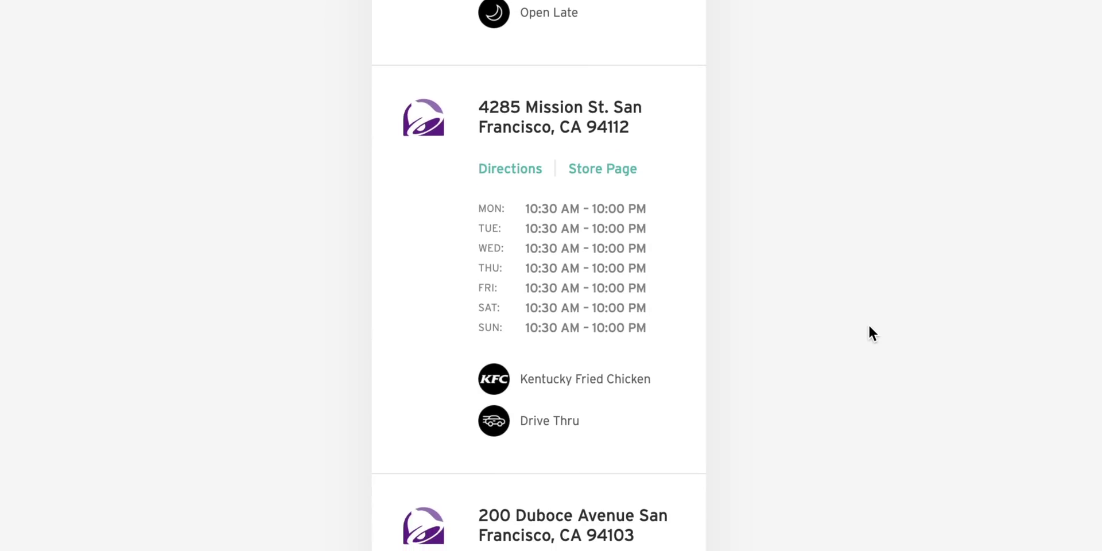
{"action": "scroll", "coordinate": [869, 332], "scroll_direction": "down", "scroll_amount": 10}
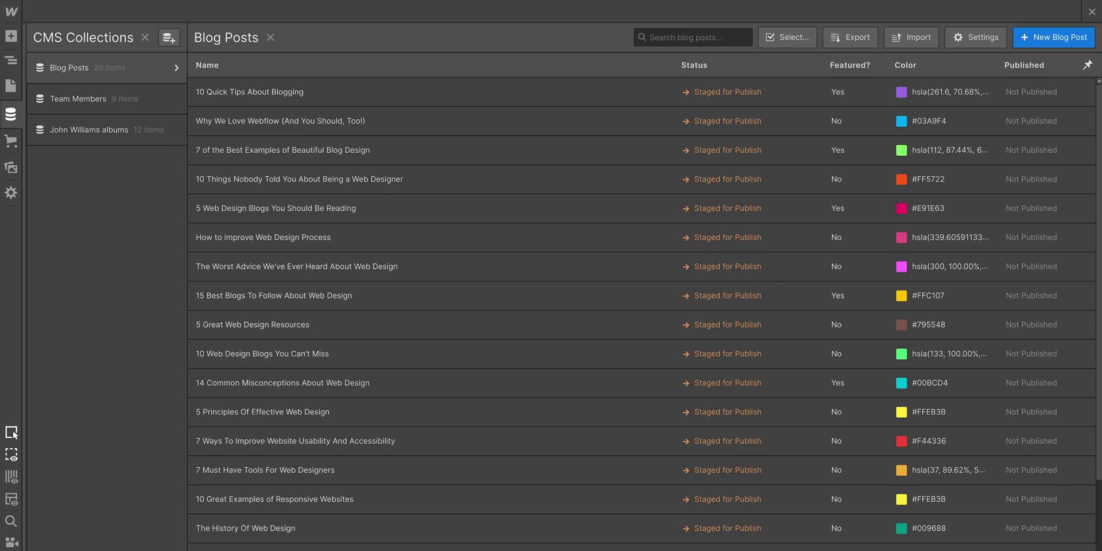
Add a Multi-reference field pointing to Location features and tag Drive Thru on a location.
{"action": "left_click", "coordinate": [78, 99]}
{"action": "left_click", "coordinate": [89, 129]}
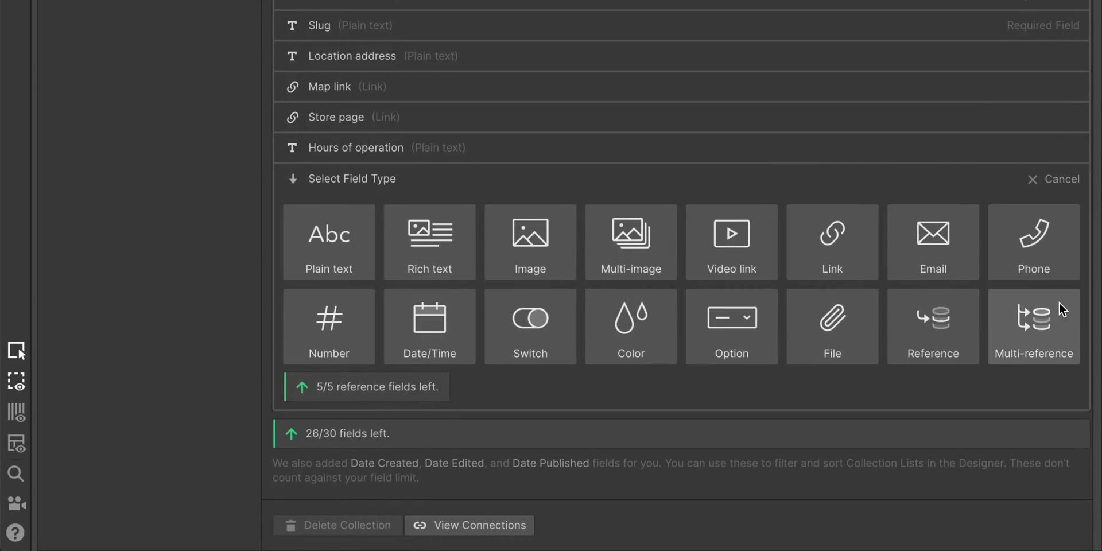
{"action": "left_click", "coordinate": [1059, 304]}
{"action": "left_click", "coordinate": [839, 373]}
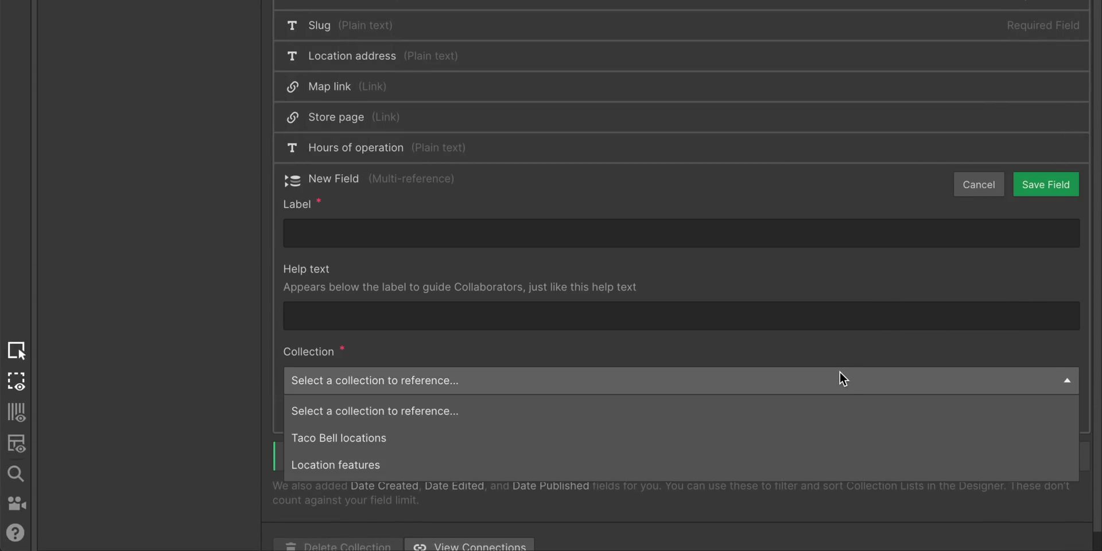
{"action": "left_click", "coordinate": [825, 462]}
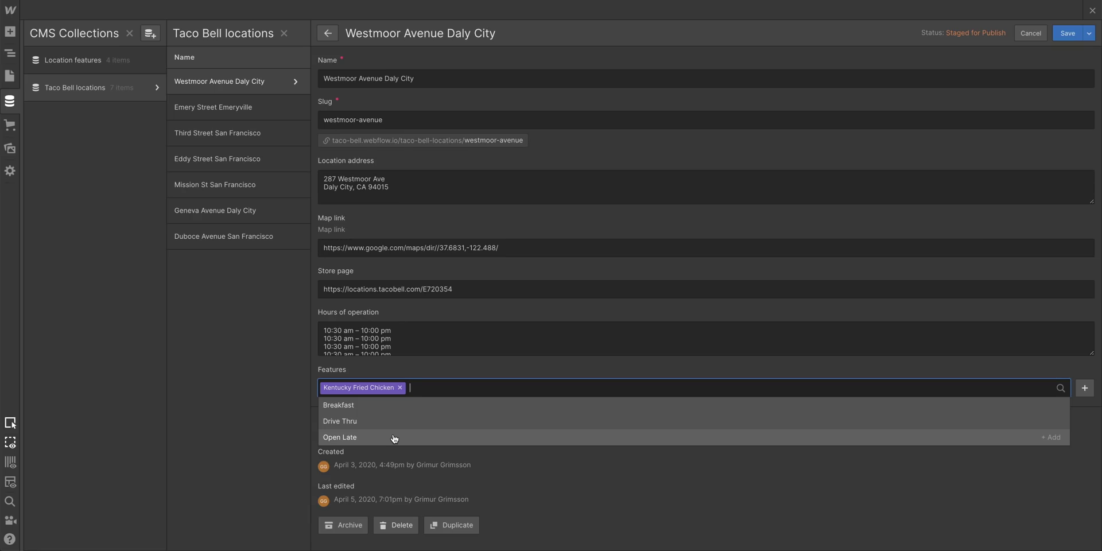
{"action": "left_click", "coordinate": [395, 425]}
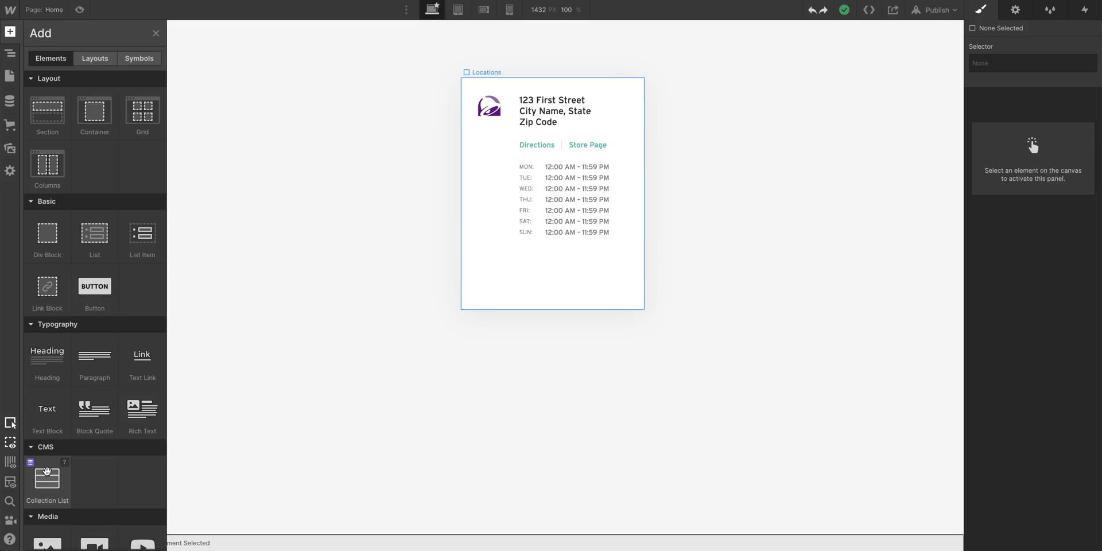
Add a Collection List sourced from Taco Bell locations and nest another list below Hours.
{"action": "left_click_drag", "start_coordinate": [43, 485], "coordinate": [60, 67]}
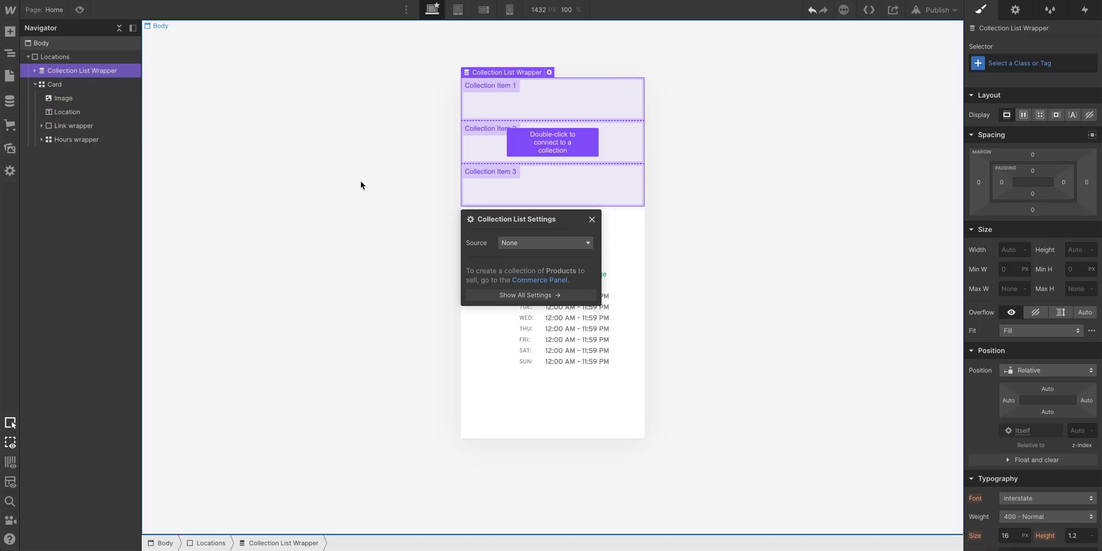
{"action": "left_click", "coordinate": [583, 243]}
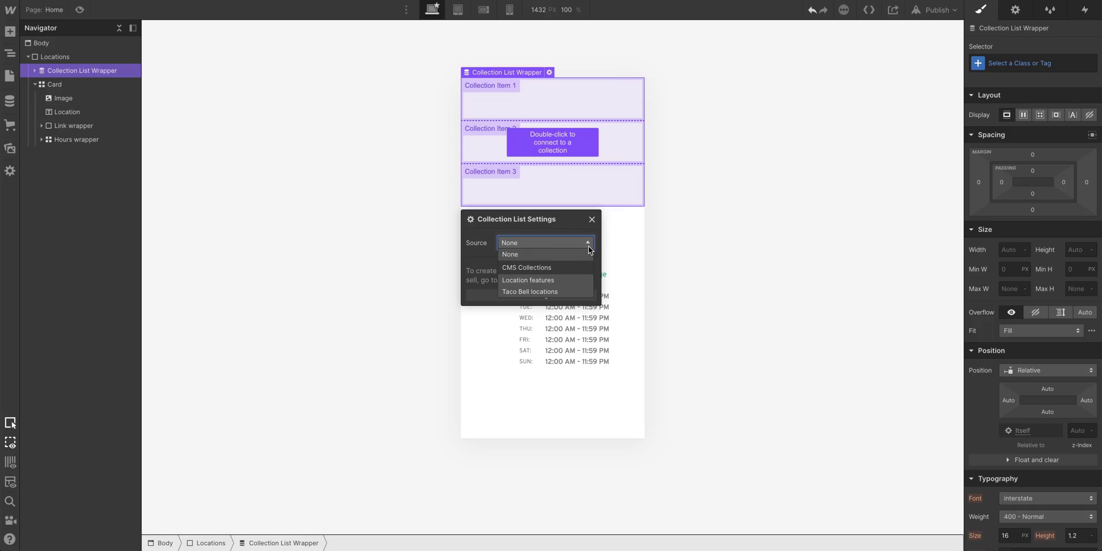
{"action": "left_click", "coordinate": [589, 291]}
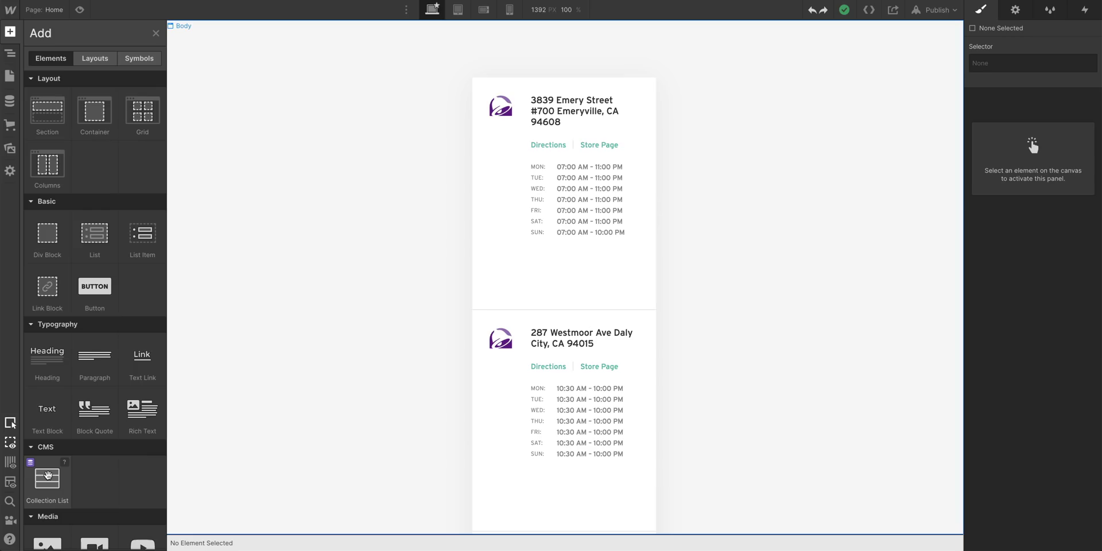
{"action": "left_click_drag", "start_coordinate": [48, 476], "coordinate": [72, 254]}
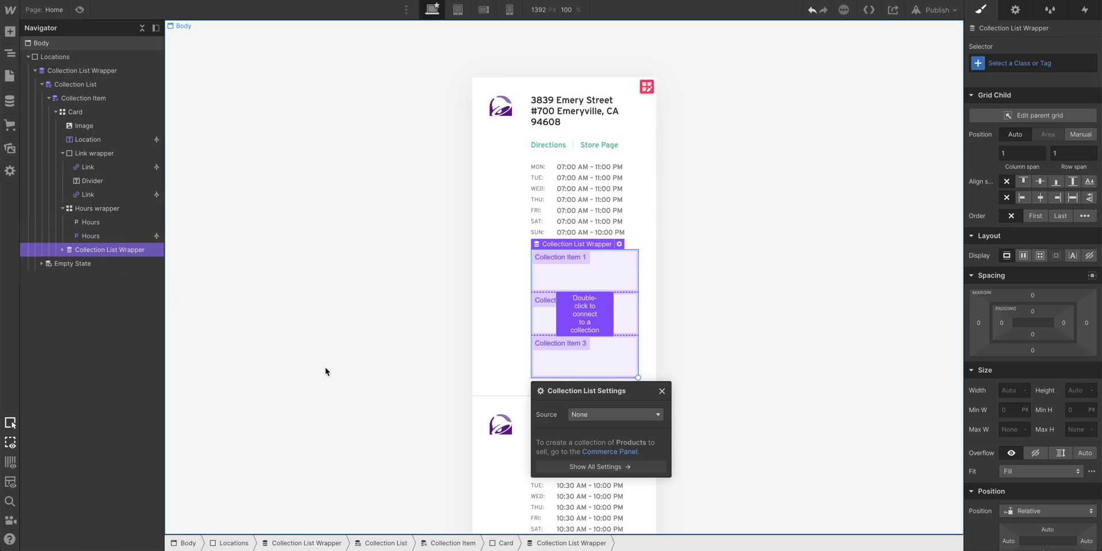
Set the nested list's source to Features and scroll to check badges like Drive Thru.
{"action": "left_click", "coordinate": [656, 416]}
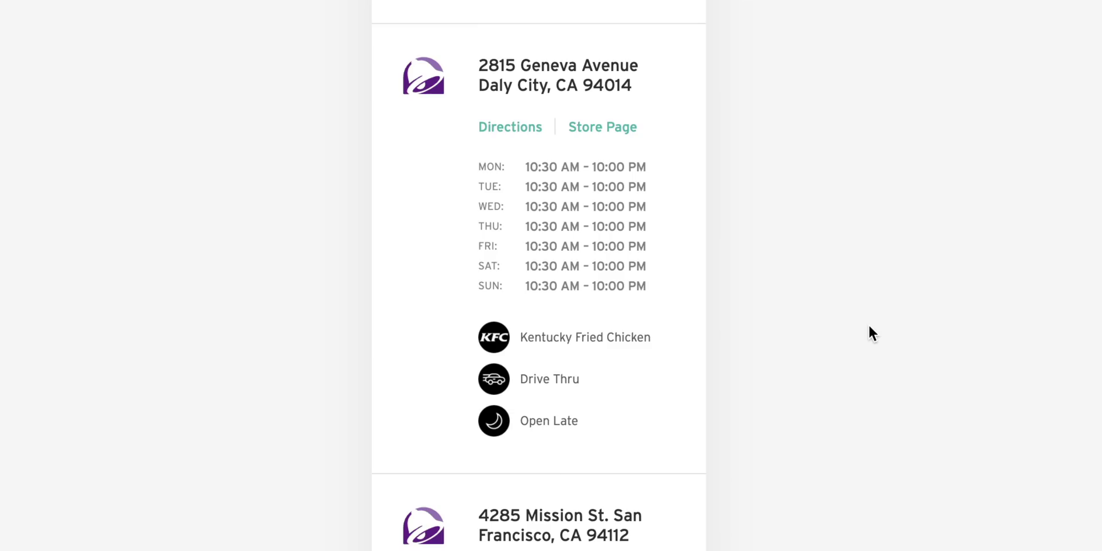
{"action": "scroll", "coordinate": [869, 326], "scroll_direction": "down", "scroll_amount": 7}
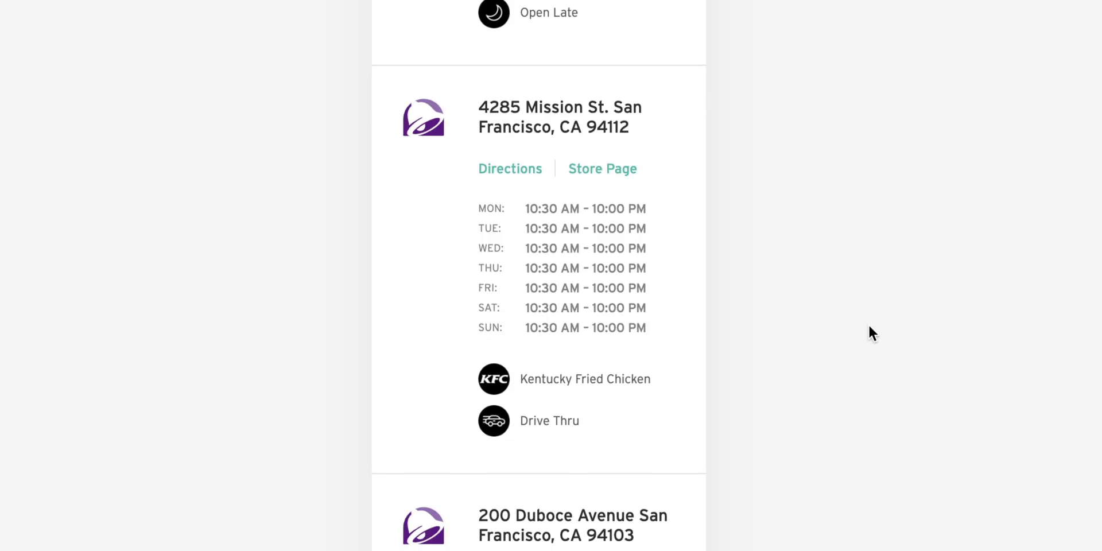